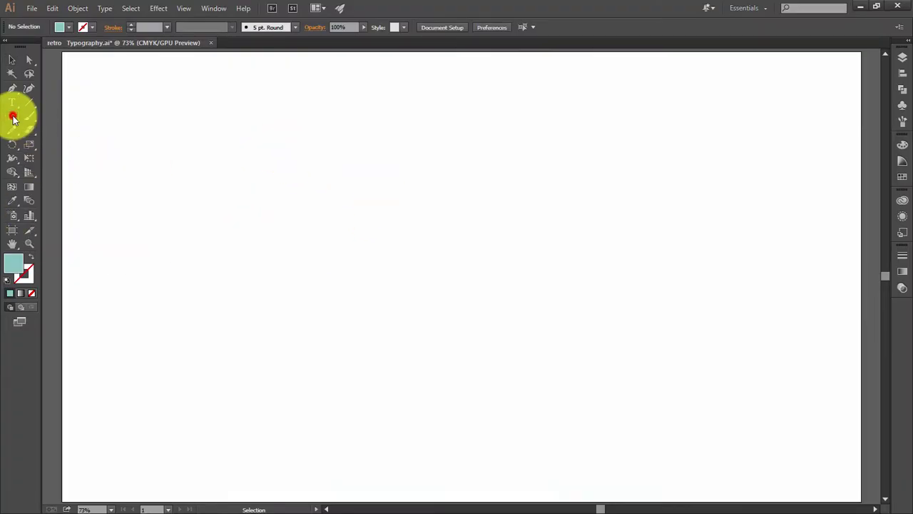
Step: Draw a teal rectangle spanning the whole artboard as the background, then deselect it
click(12, 117)
drag(64, 52, 863, 499)
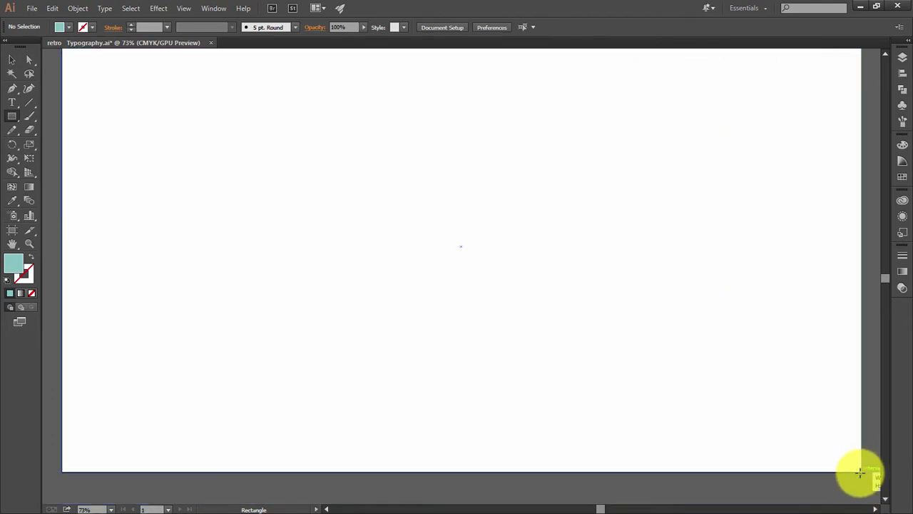
drag(864, 499, 863, 473)
key(ctrl+shift+a)
scroll(428, 271, up, 1)
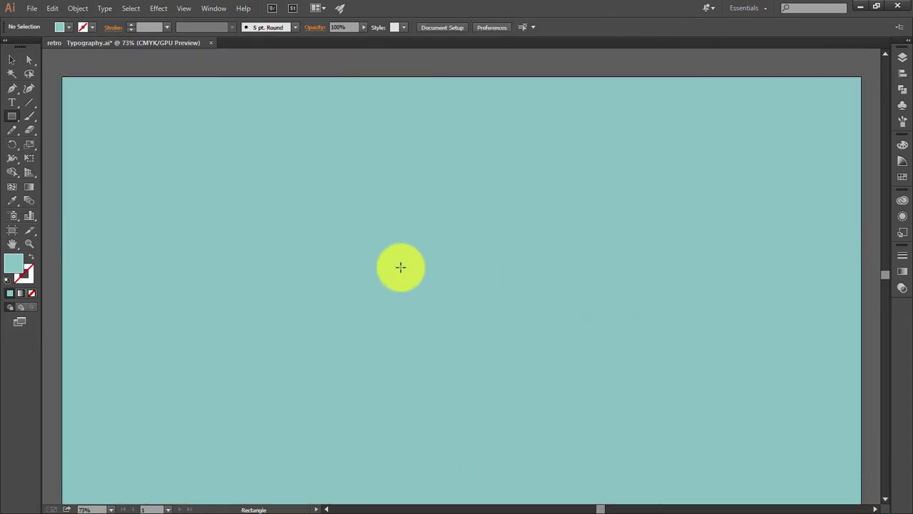
key(t)
key(shift+s)
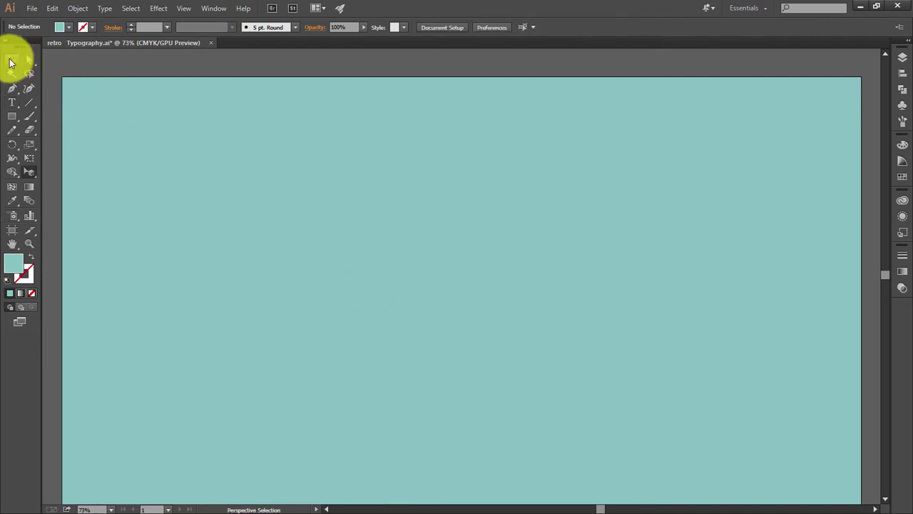
Step: Type 'NSV' in Bebas Neue Bold and centre it on the artboard
key(t)
click(366, 275)
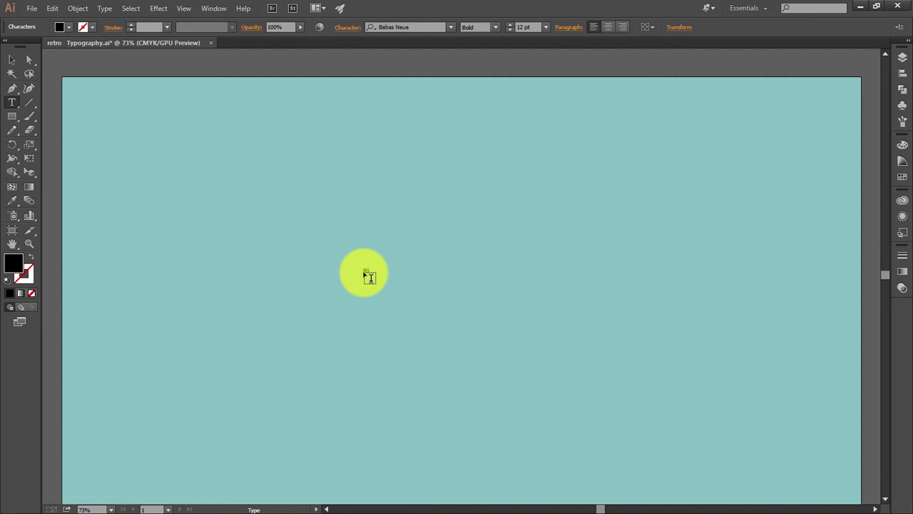
click(11, 60)
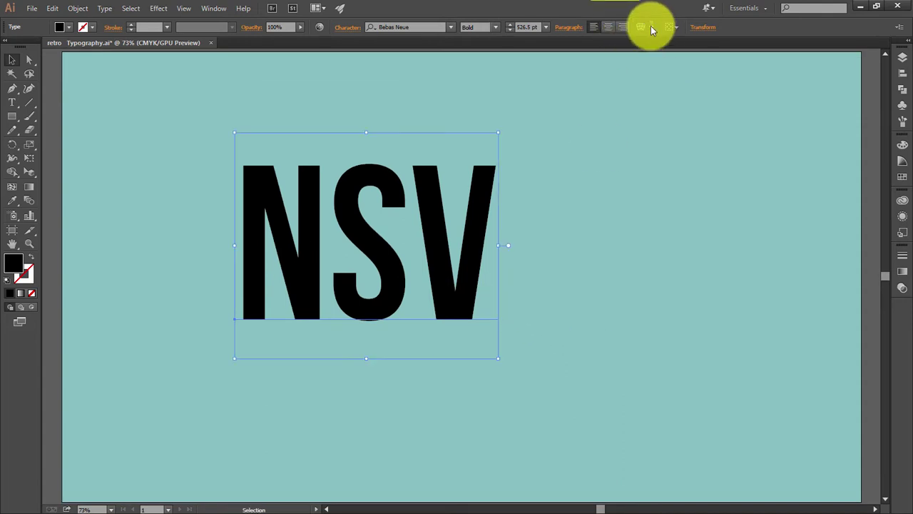
click(674, 27)
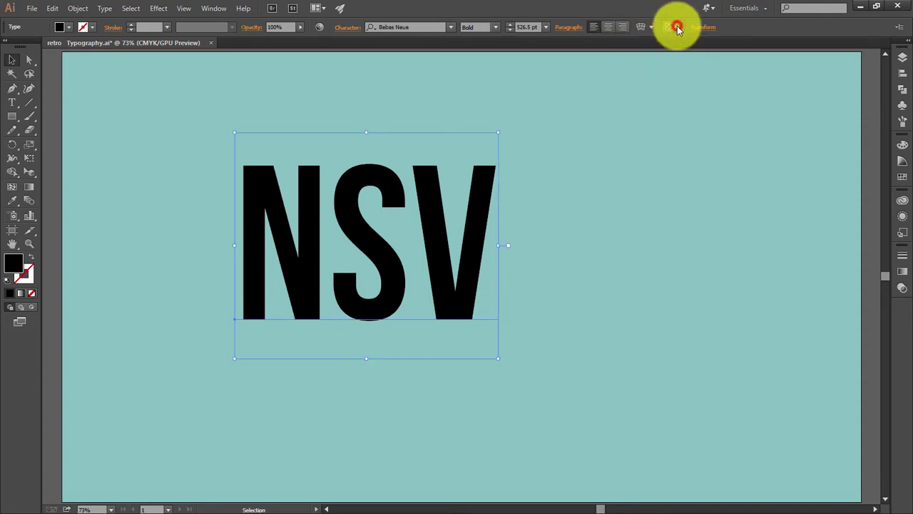
click(607, 27)
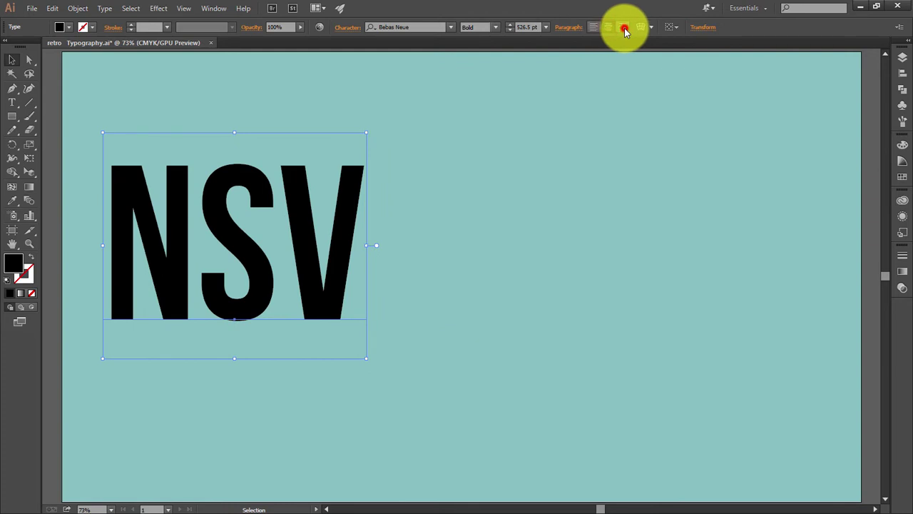
click(625, 30)
click(596, 30)
drag(475, 211, 578, 273)
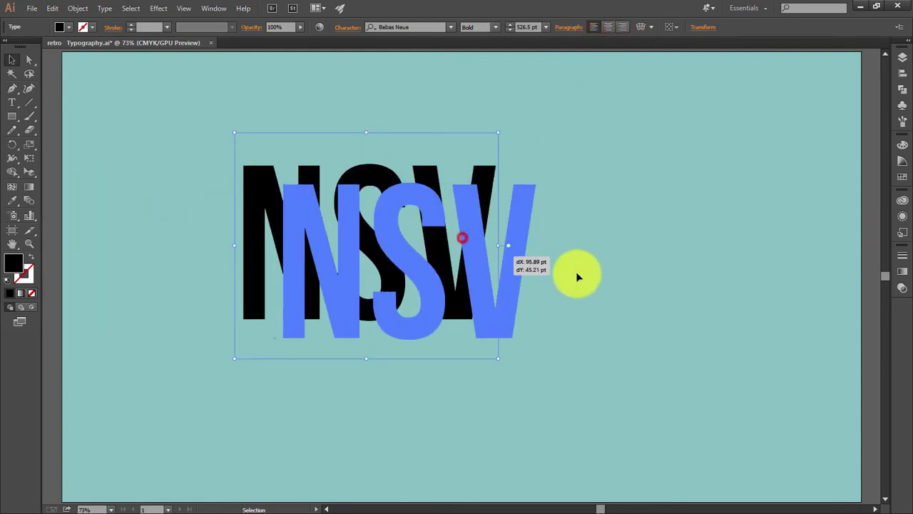
click(199, 97)
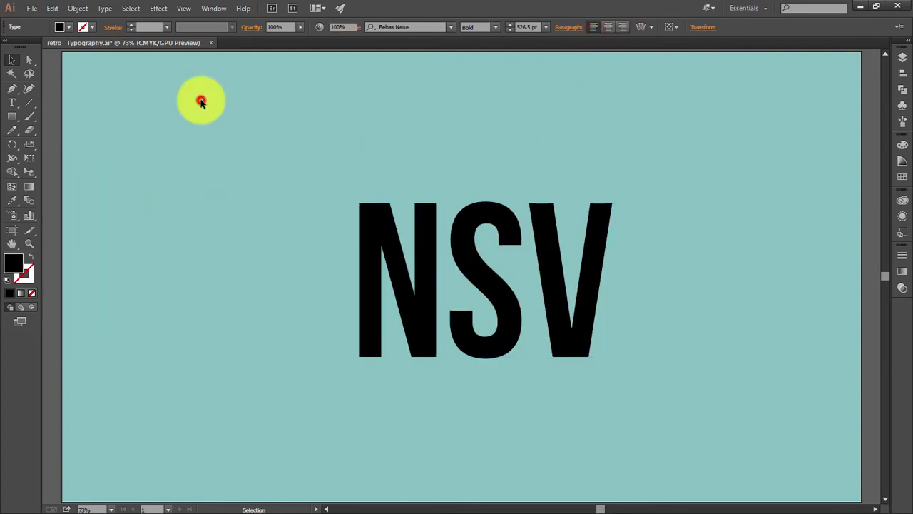
Step: Align the text and teal background on both centres and set Y to 539 pt
click(94, 123)
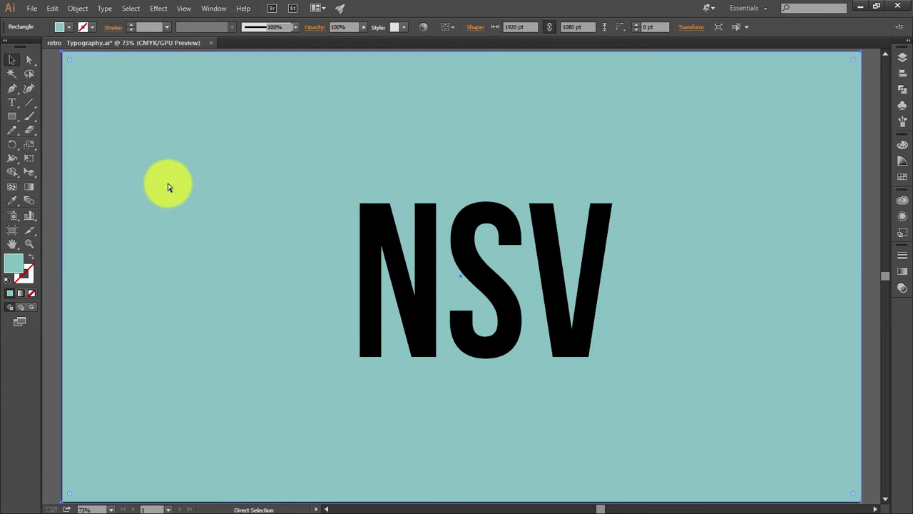
key(ctrl+a)
click(376, 29)
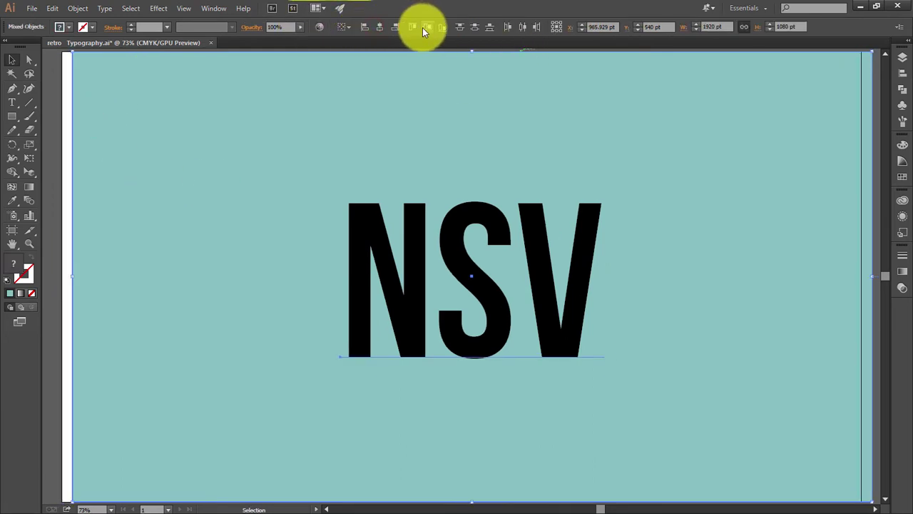
click(422, 27)
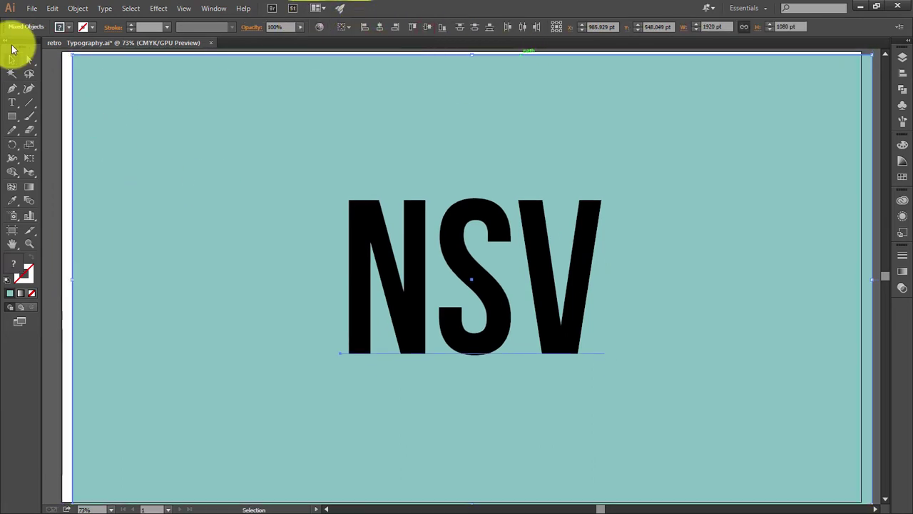
drag(174, 200, 164, 202)
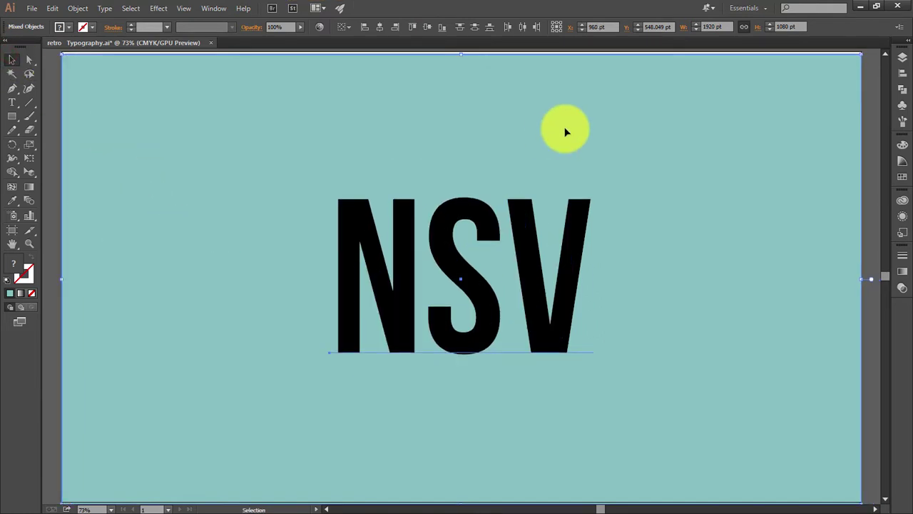
text(539)
key(Return)
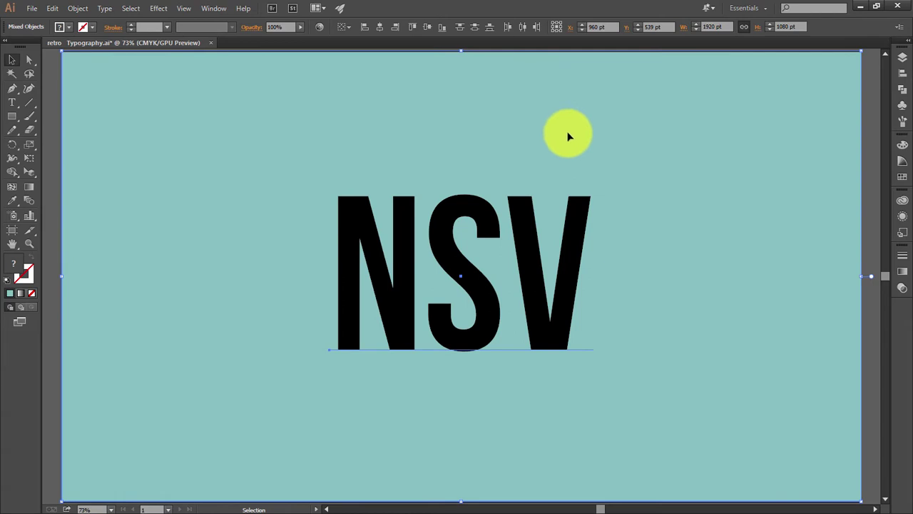
click(856, 213)
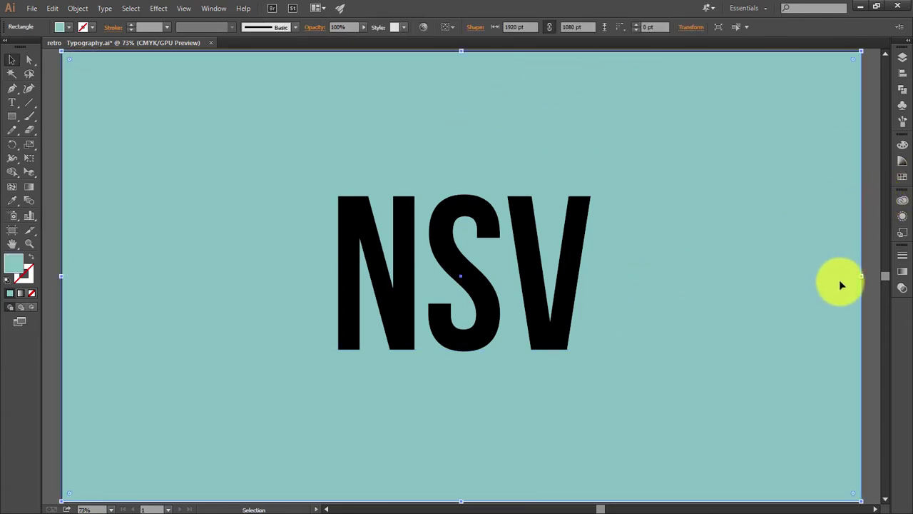
click(865, 287)
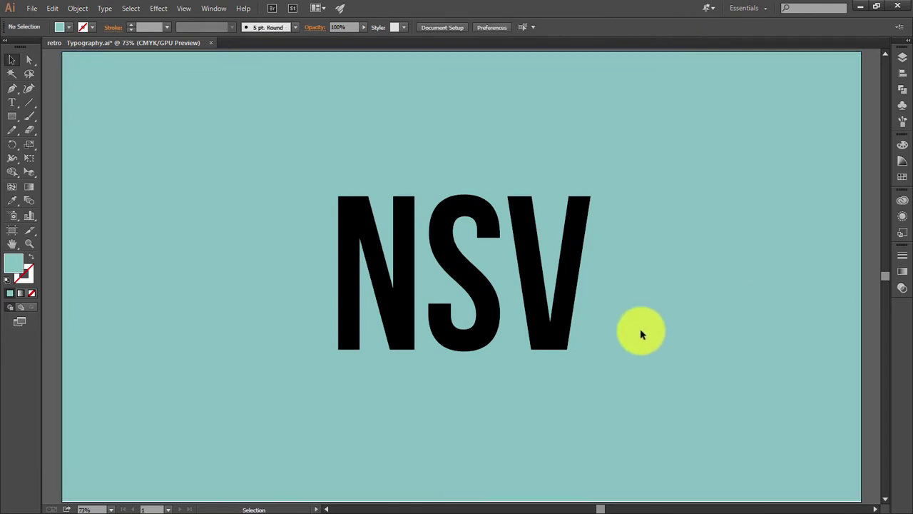
Step: Scale the NSV lettering up from its centre and squash it slightly in height
click(540, 325)
drag(593, 389, 704, 483)
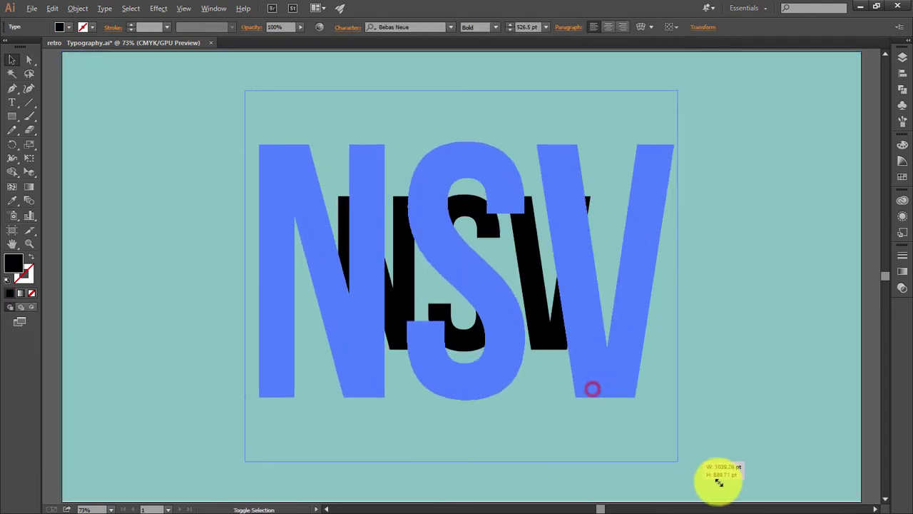
drag(461, 69, 461, 90)
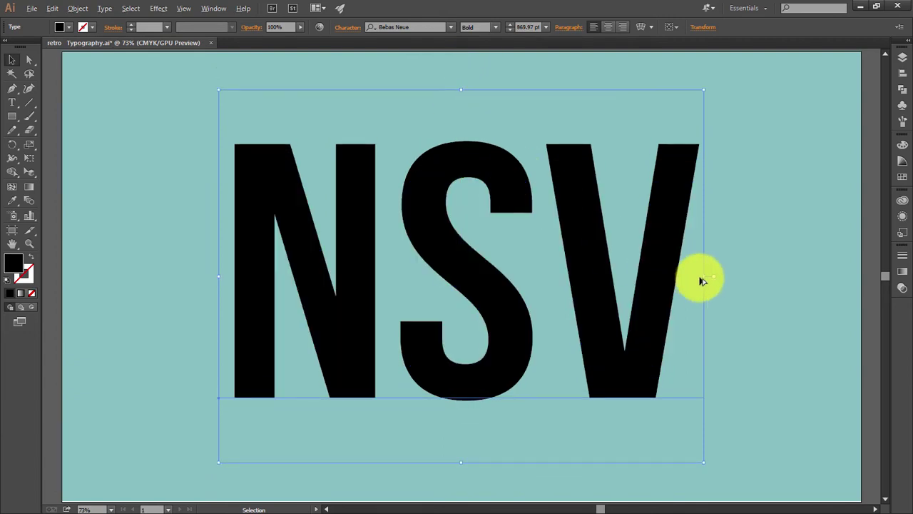
click(746, 215)
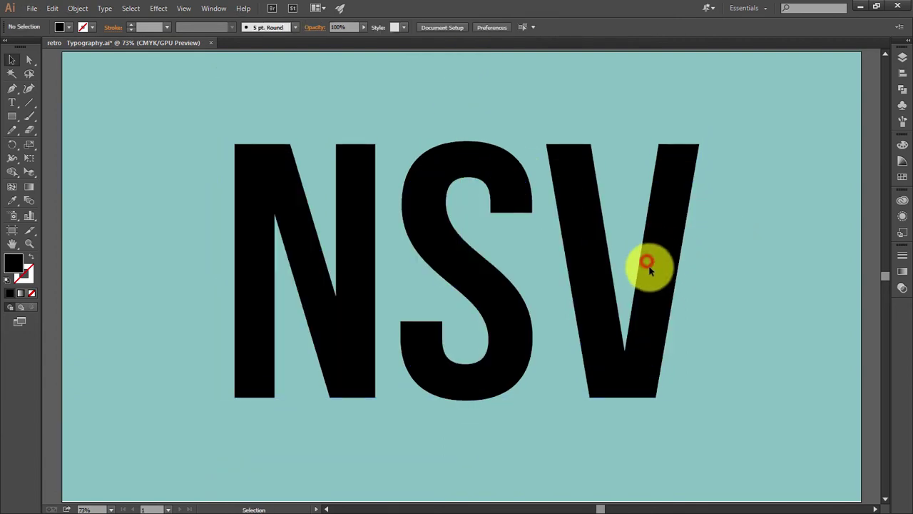
Step: Set the NSV lettering's fill to None
key(ctrl+a)
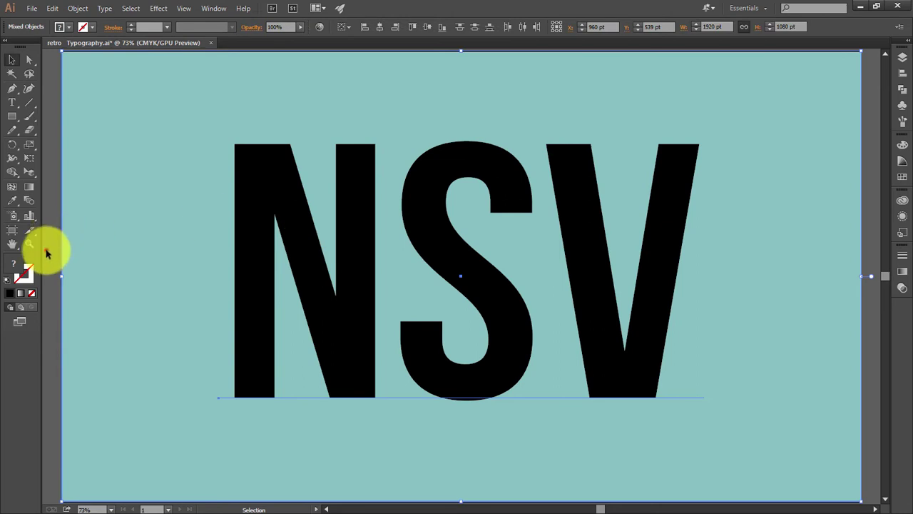
click(81, 259)
key(ctrl+2)
click(273, 255)
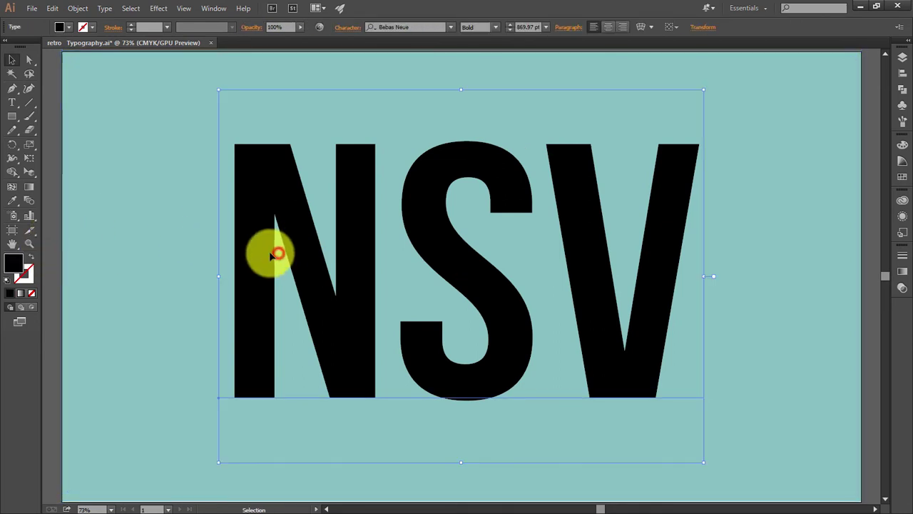
click(31, 292)
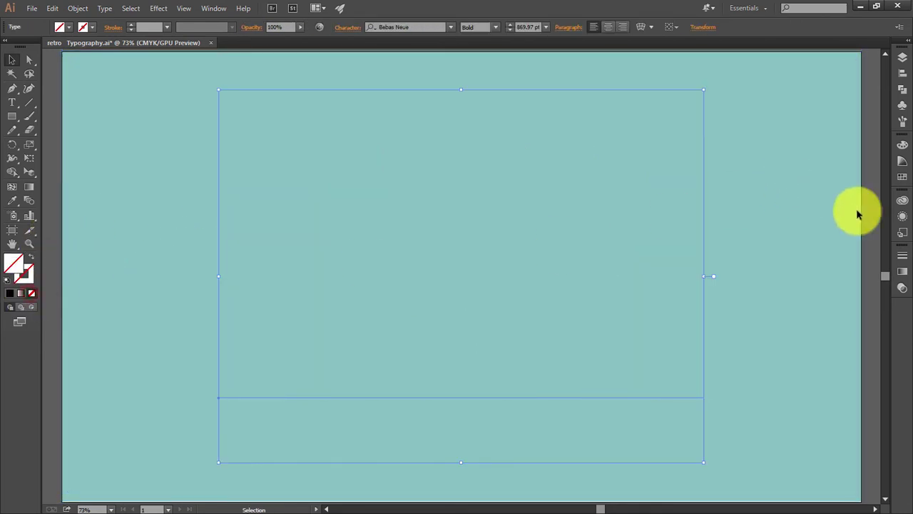
Step: Add three extra strokes to the lettering in Appearance and move the fill between them
click(905, 218)
click(758, 412)
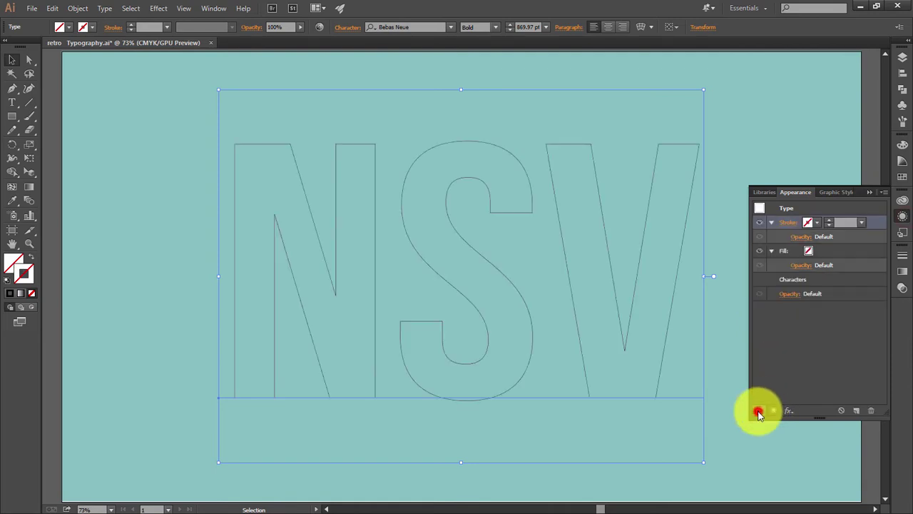
click(758, 412)
click(758, 412)
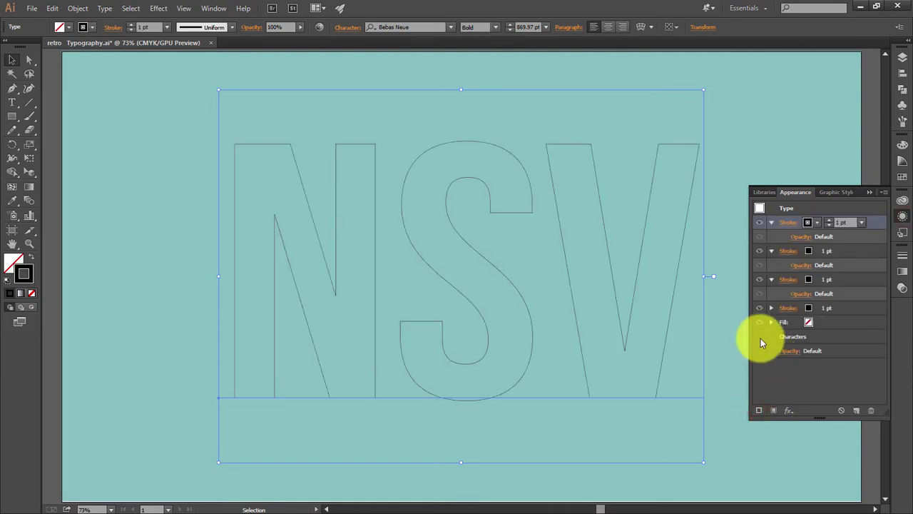
click(771, 279)
click(771, 250)
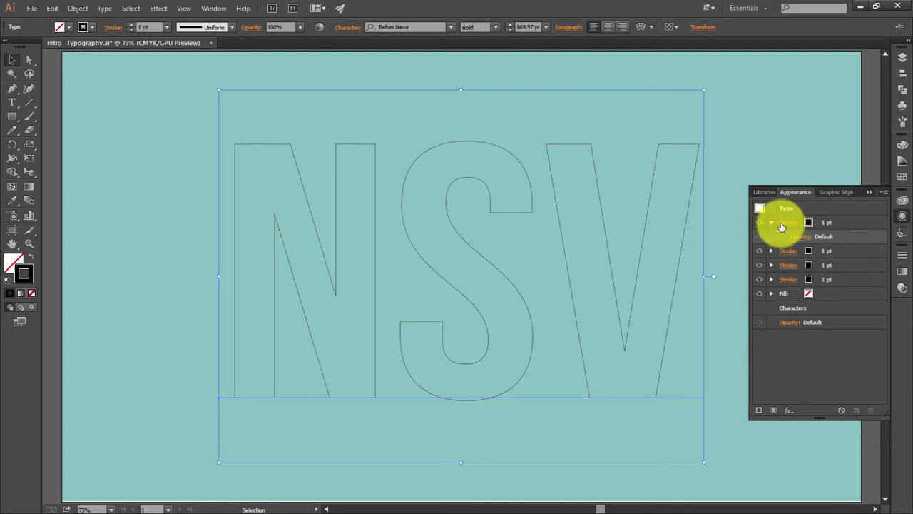
click(774, 225)
drag(828, 279, 821, 245)
Step: Hide the lower strokes and colour the top stroke pink
click(785, 241)
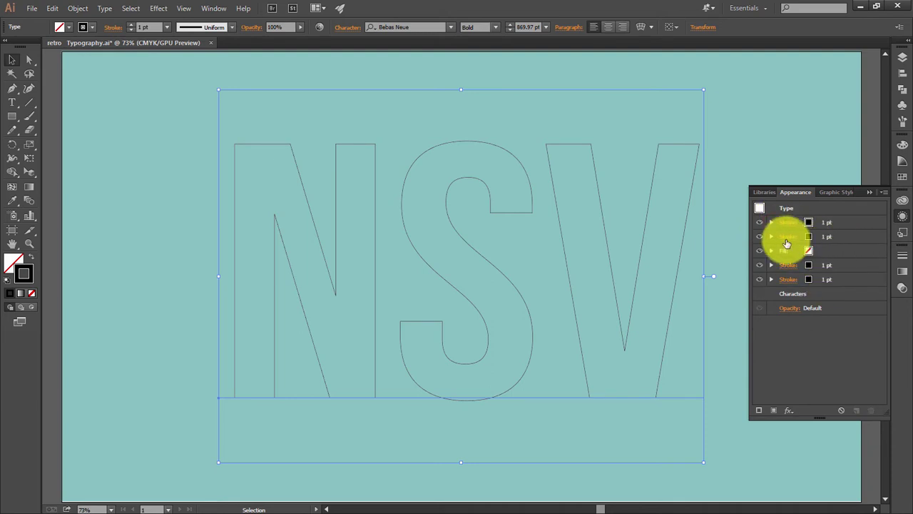
click(761, 239)
click(759, 265)
click(762, 279)
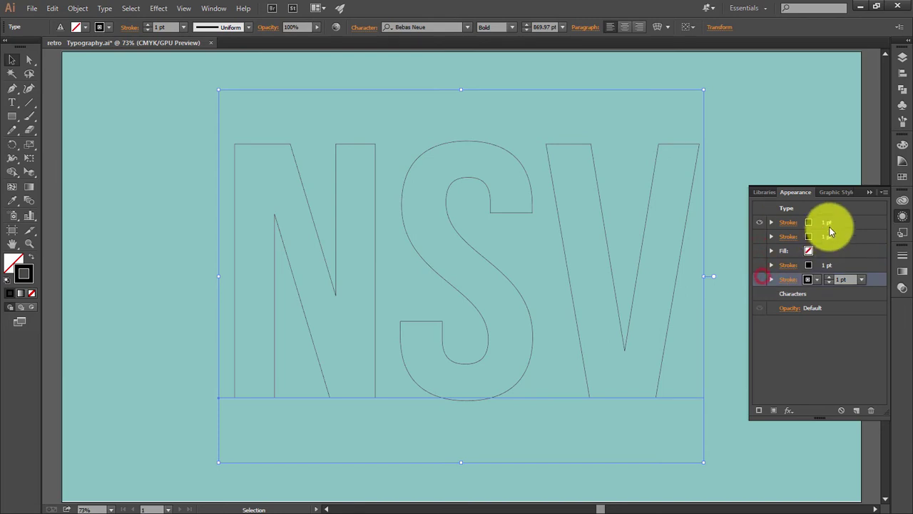
click(810, 225)
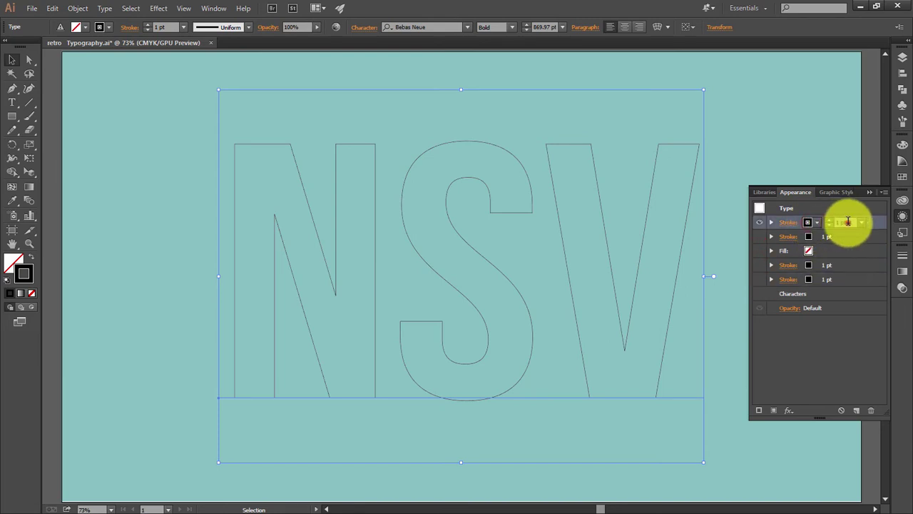
click(848, 222)
text(10)
click(817, 223)
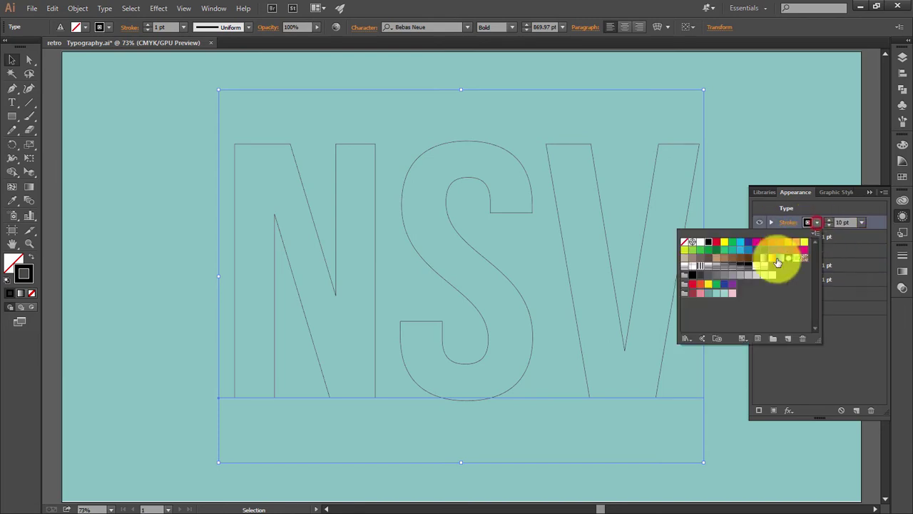
click(732, 293)
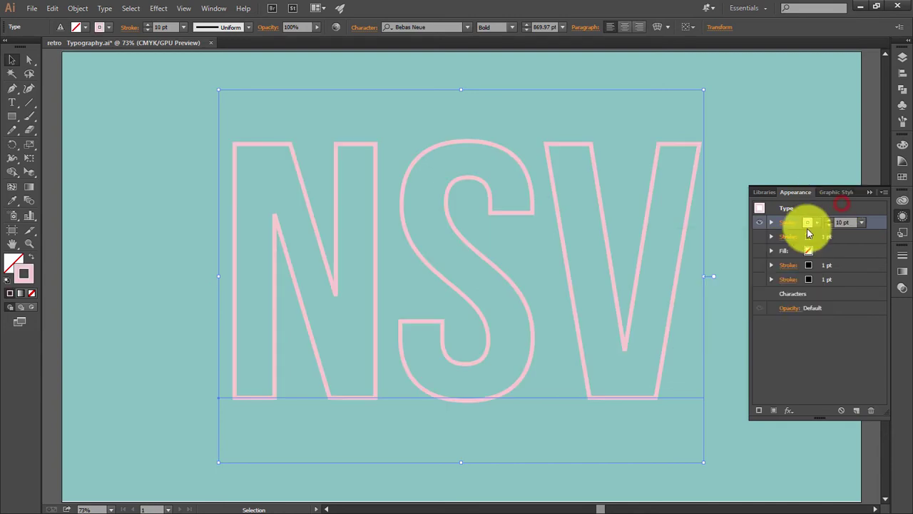
Step: Make the second stroke dark red with a 10 pt weight
click(759, 237)
click(819, 237)
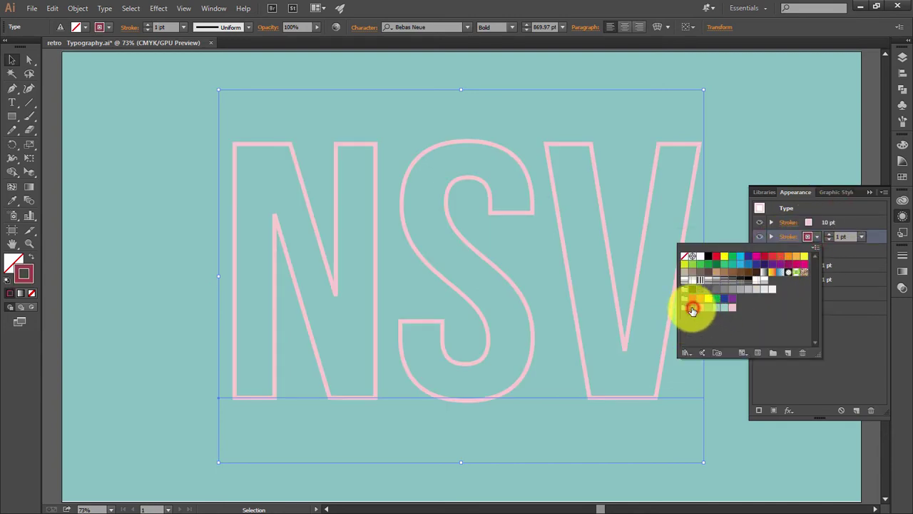
click(849, 237)
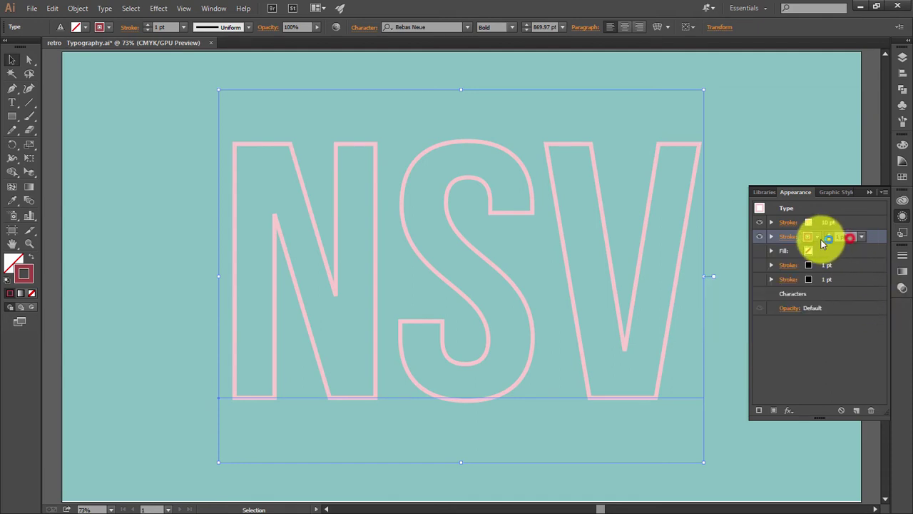
click(850, 237)
text(10)
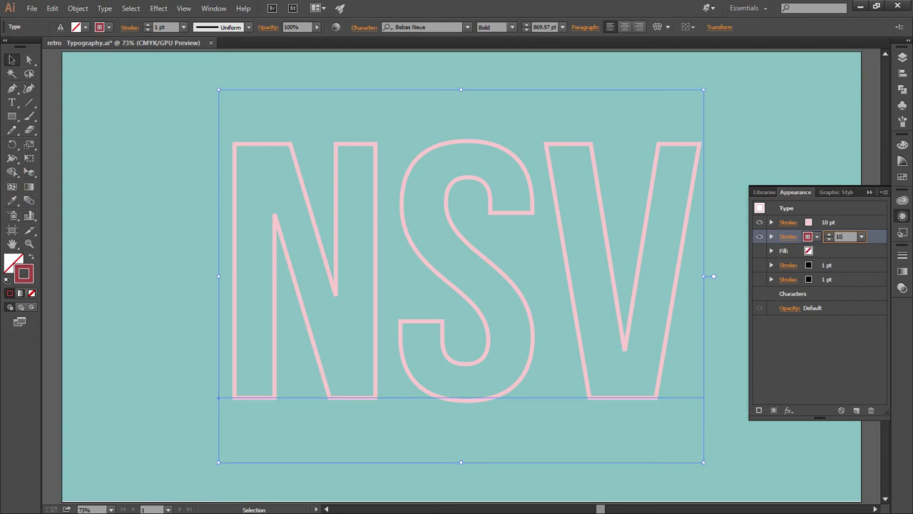
key(Return)
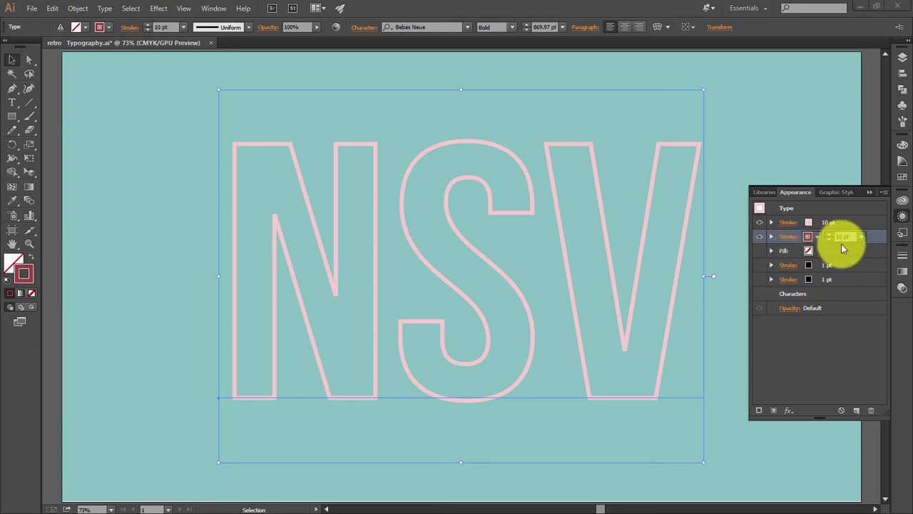
click(789, 410)
click(842, 153)
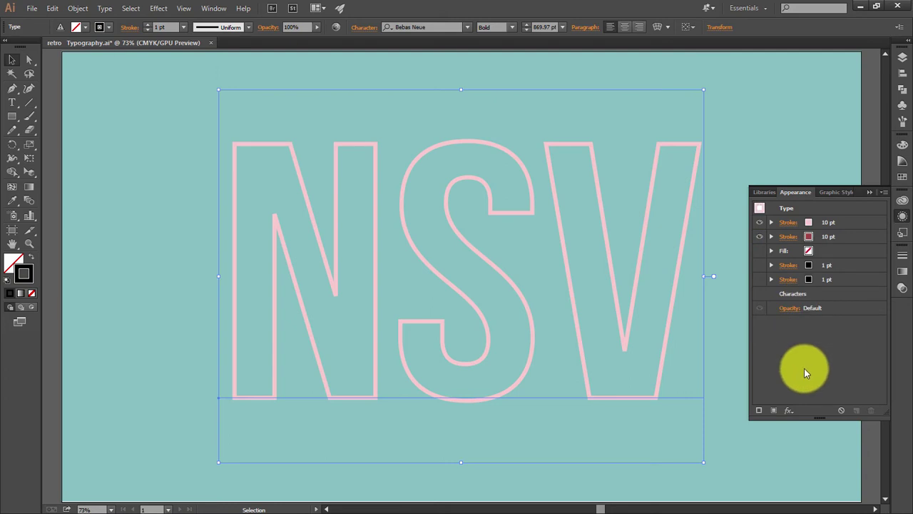
Step: Add a Transform effect moving 1 pt horizontally and 1 pt vertically with 50 copies
click(789, 411)
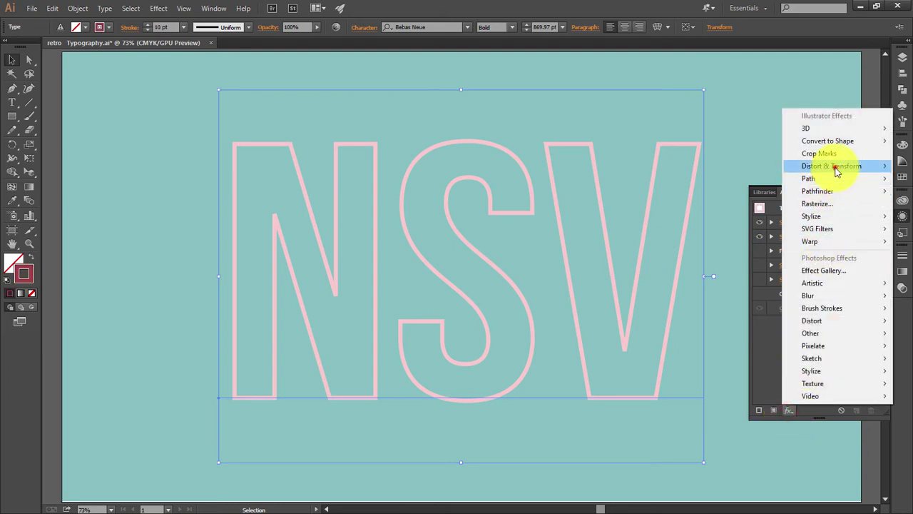
mouse_move(831, 166)
click(743, 206)
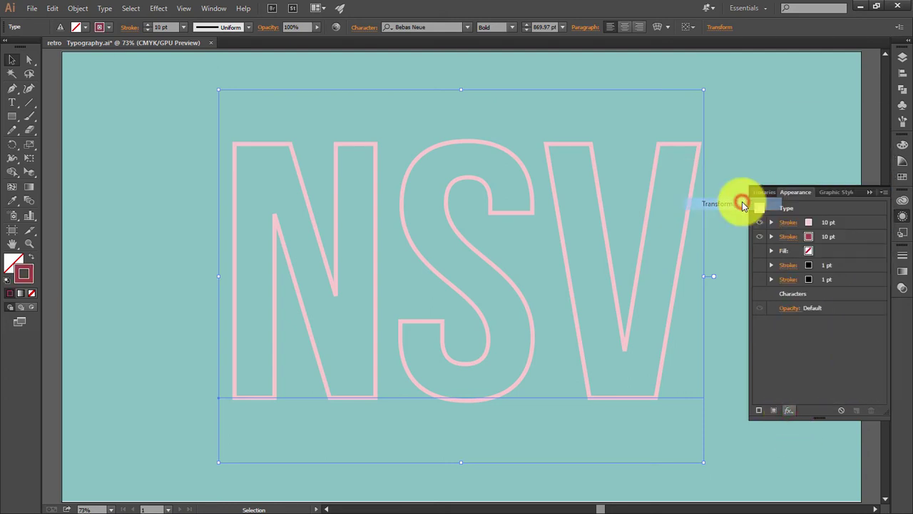
drag(838, 114, 801, 112)
text(1)
key(Tab)
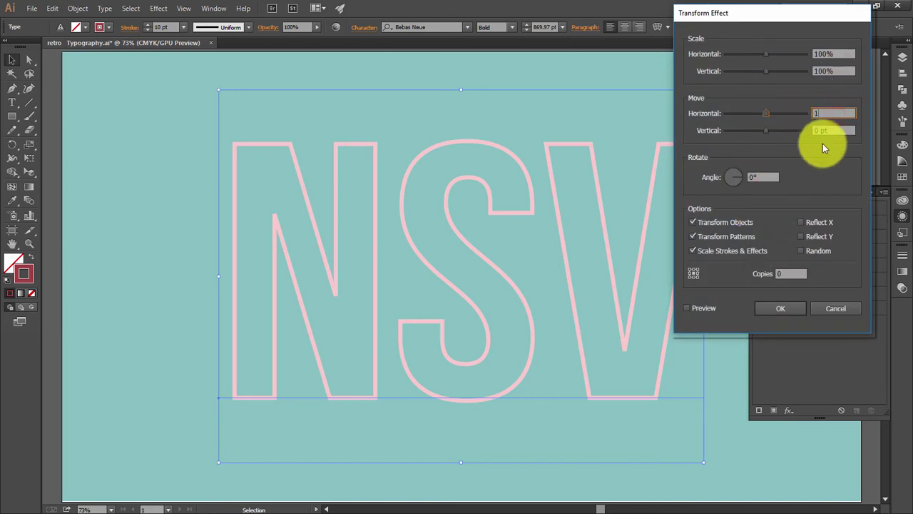
text(1)
double_click(787, 273)
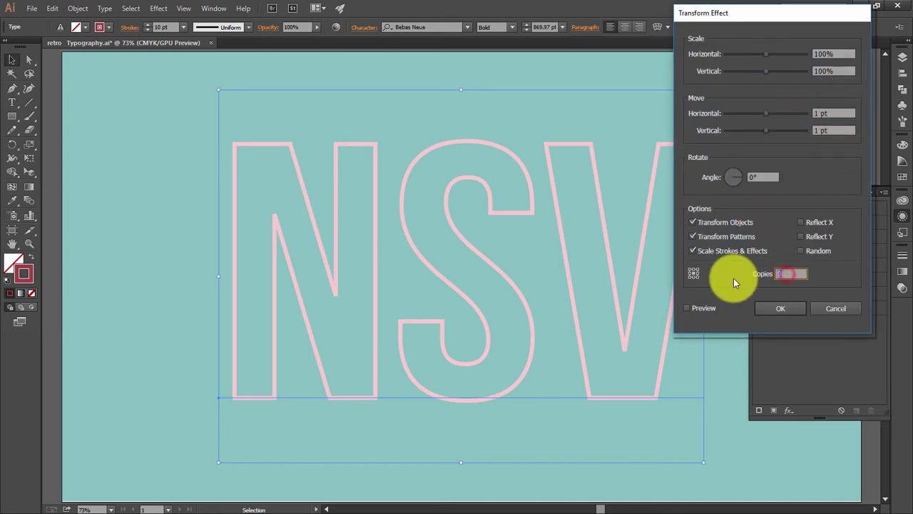
text(50)
click(687, 308)
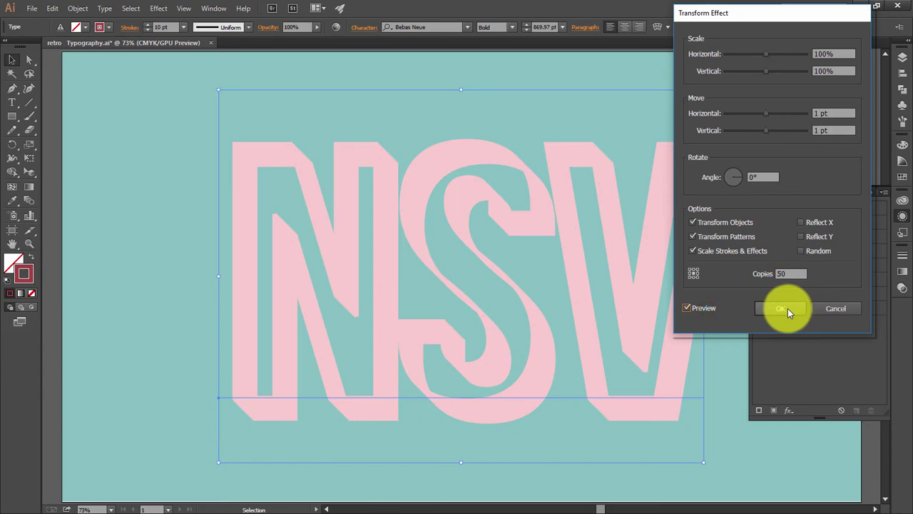
click(797, 313)
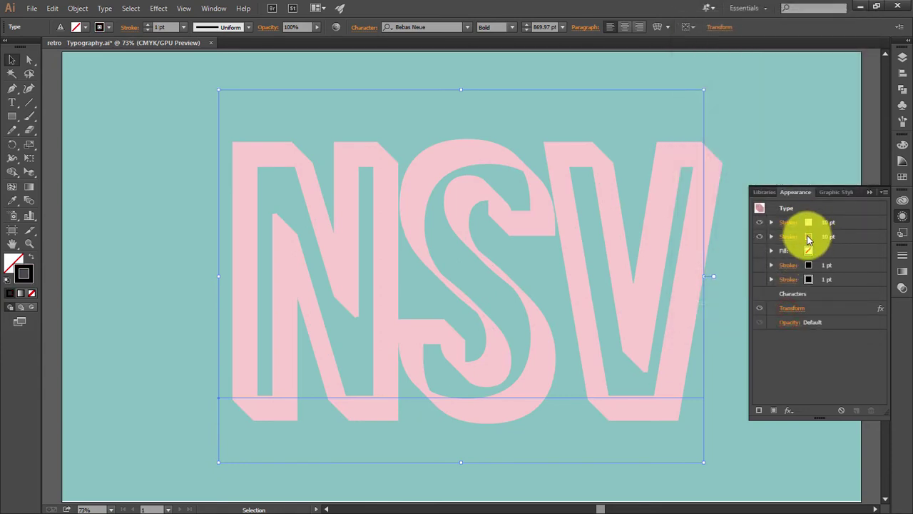
Step: Drag the Transform effect to the Appearance trash to remove the extrusion
click(809, 238)
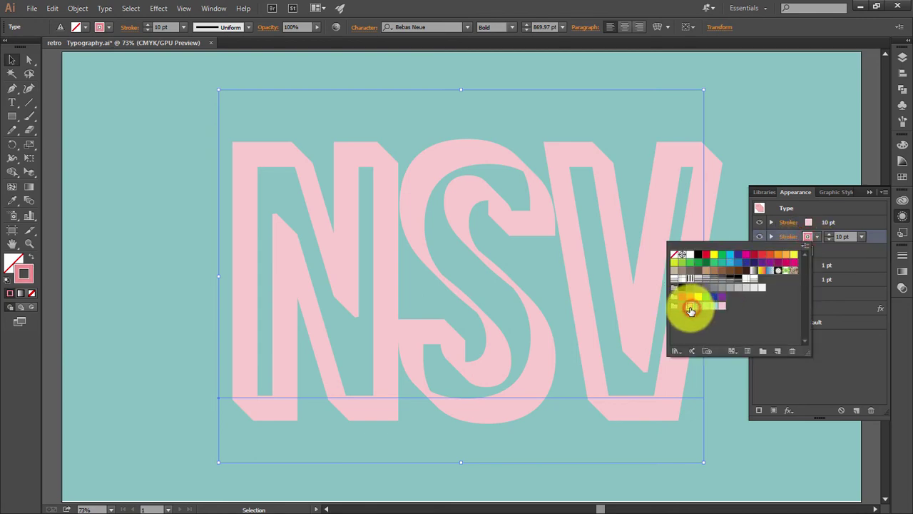
click(840, 358)
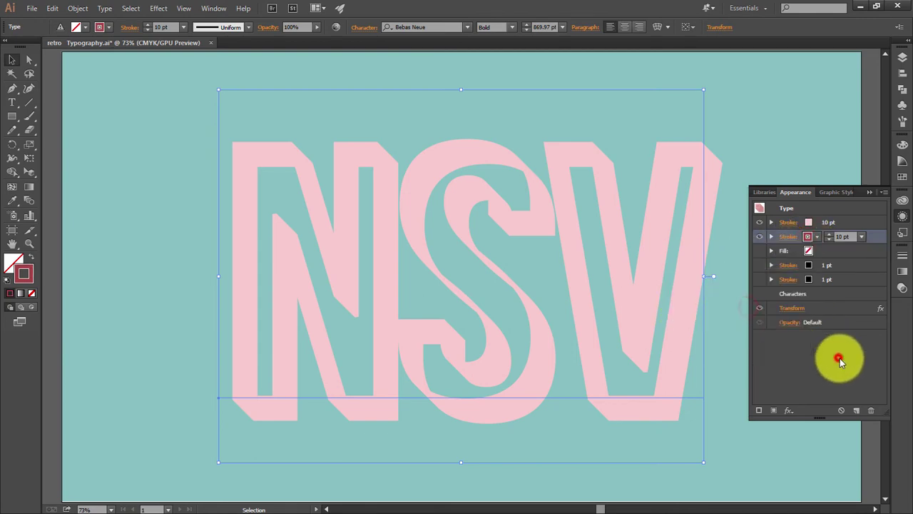
click(773, 224)
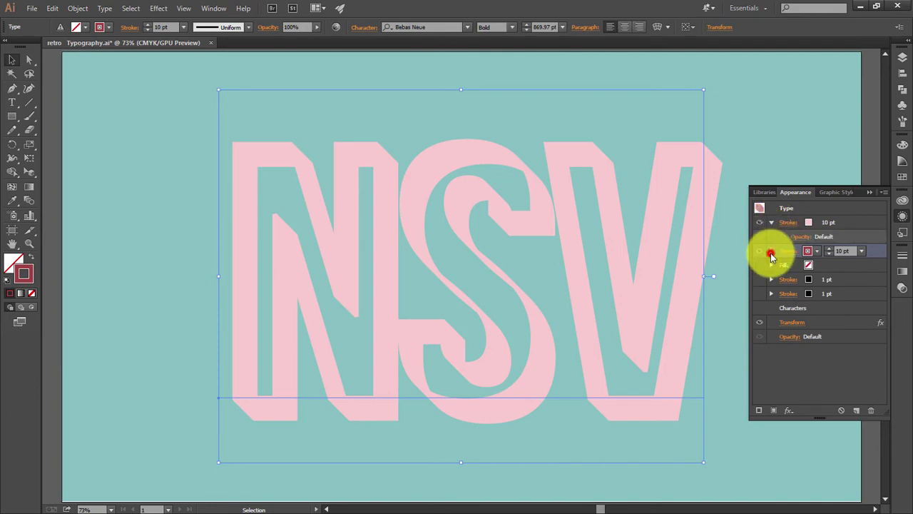
click(771, 252)
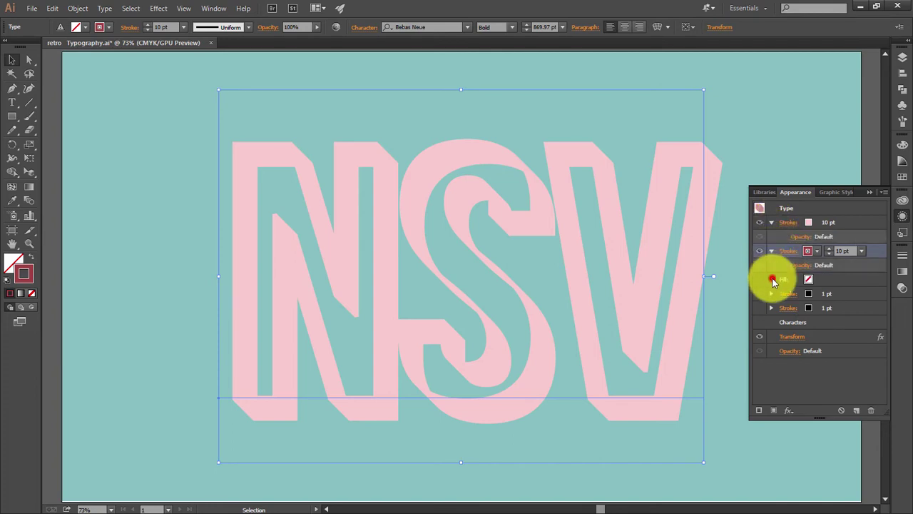
click(772, 279)
click(772, 279)
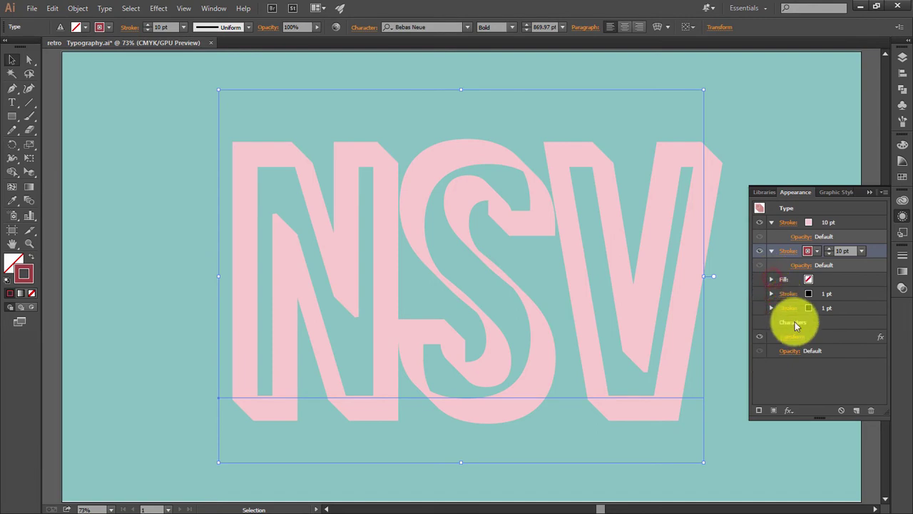
drag(812, 321, 813, 309)
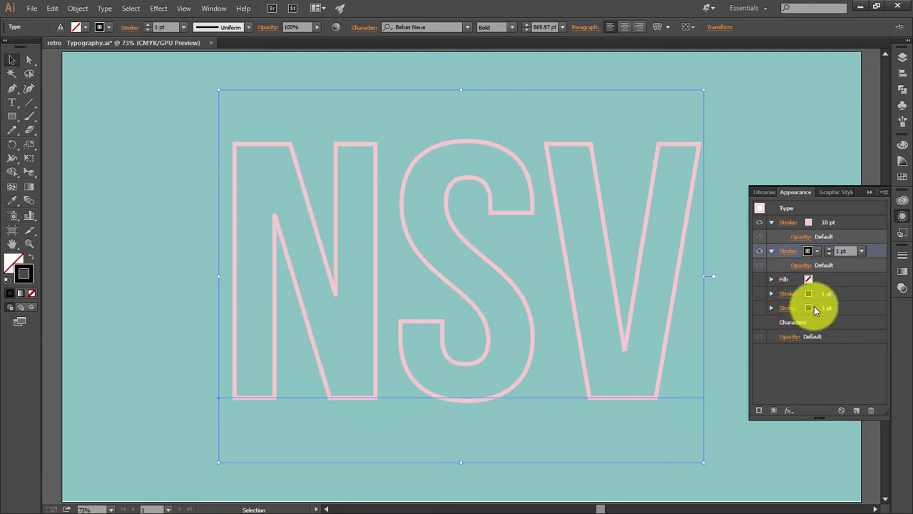
Step: Set the top stroke to 10 pt and colour it pink
click(813, 251)
click(810, 222)
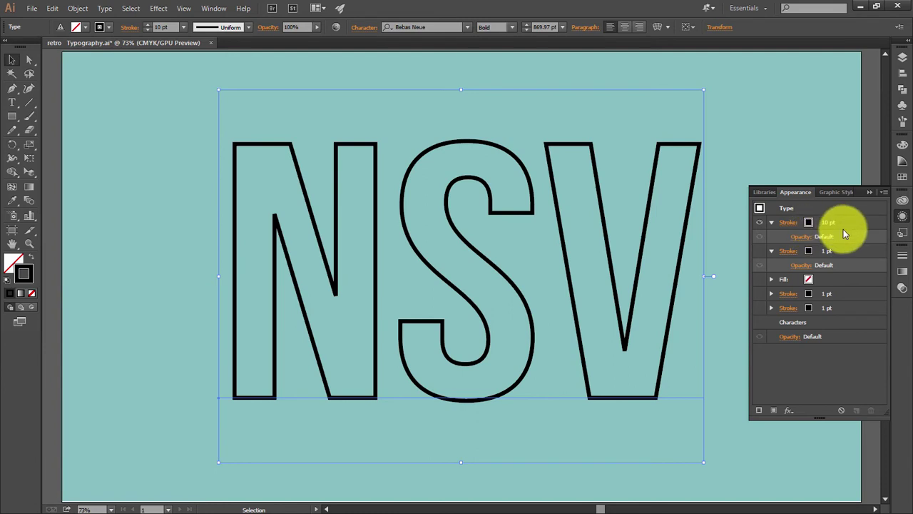
text(1)
key(Return)
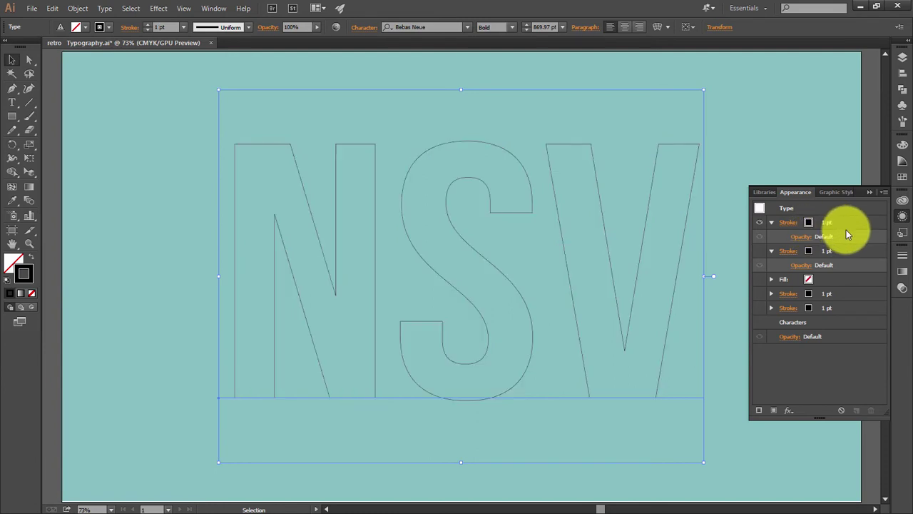
click(844, 222)
text(10)
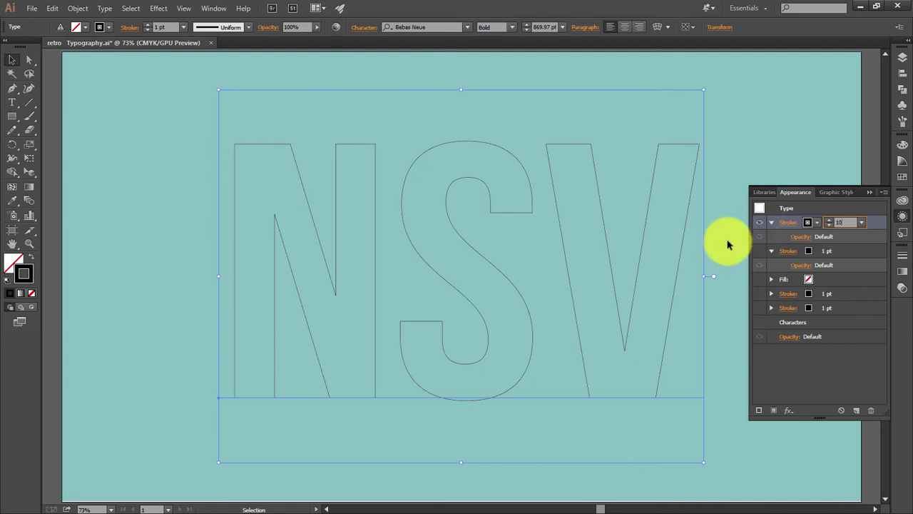
click(789, 362)
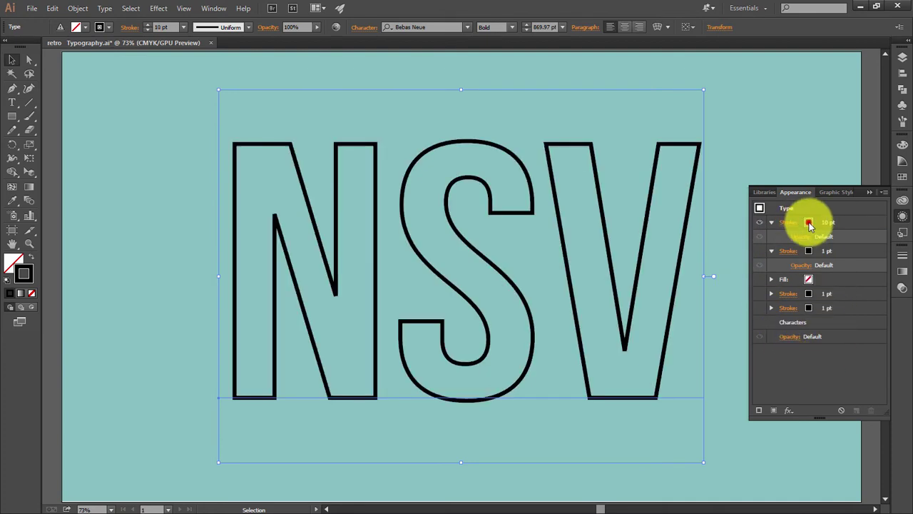
click(809, 224)
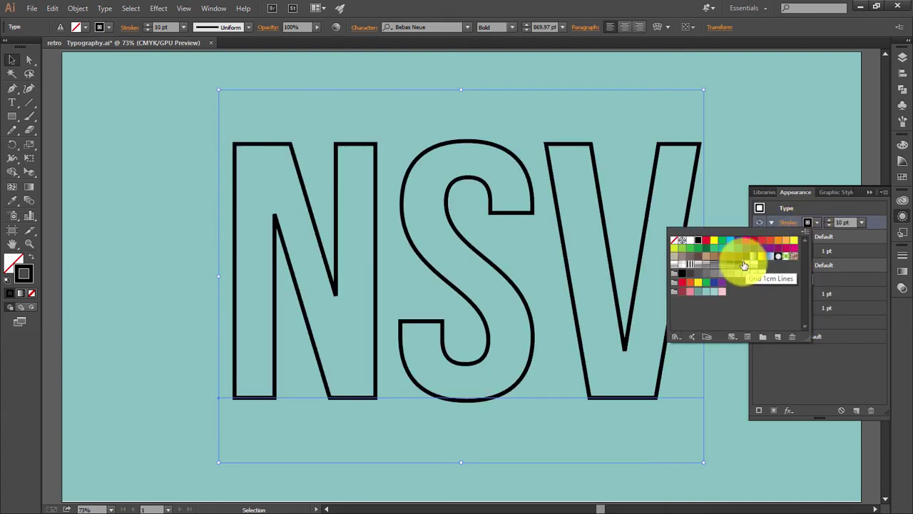
click(723, 294)
Step: Colour the second stroke dark red and make its 10 pt weight editable
click(761, 240)
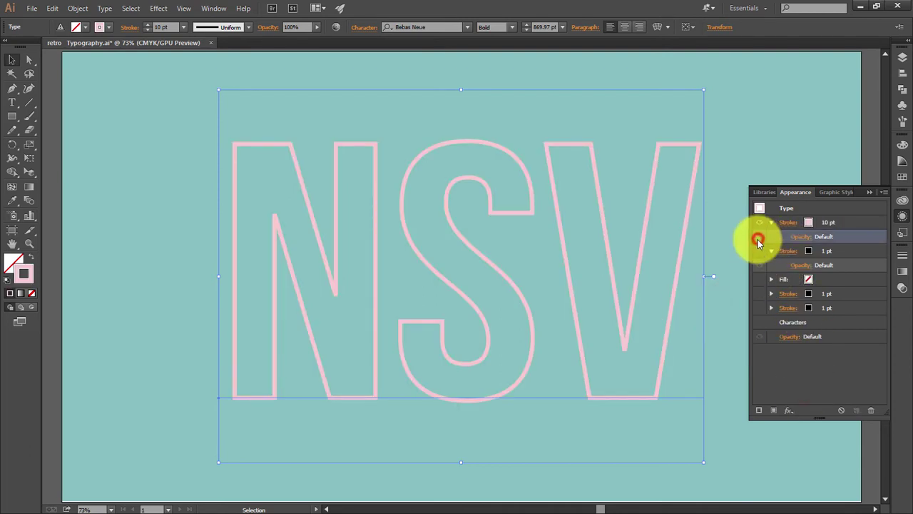
click(760, 249)
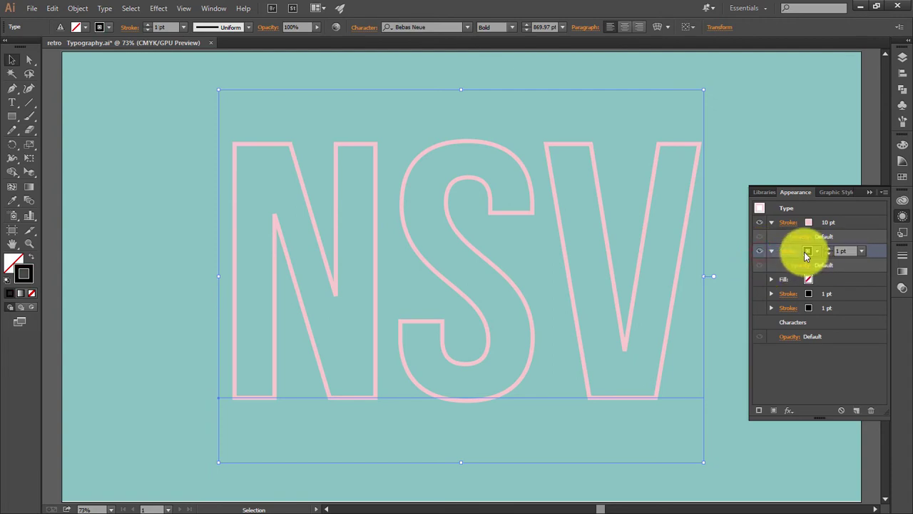
click(810, 254)
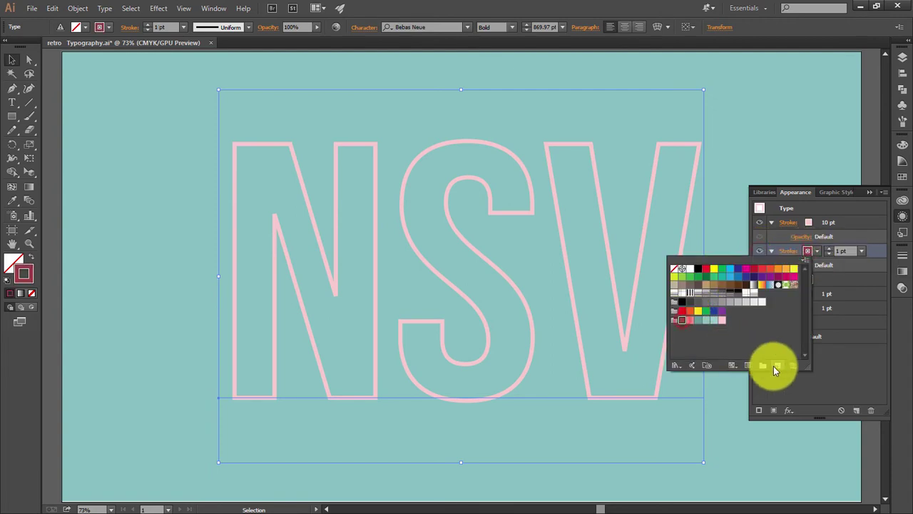
click(810, 389)
click(845, 251)
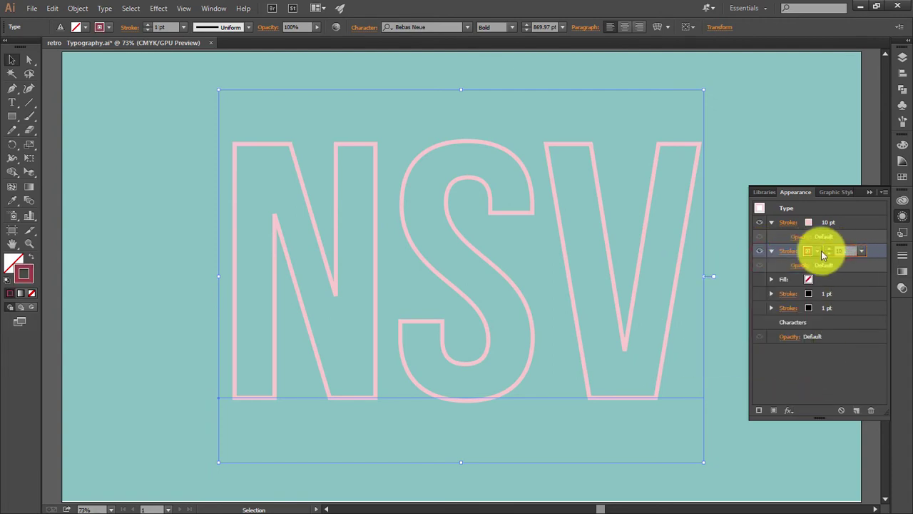
text(10)
click(793, 414)
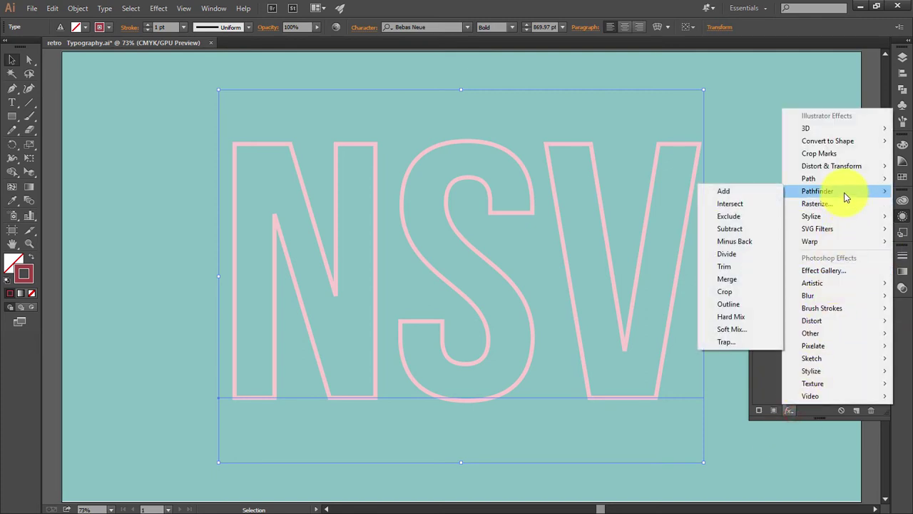
mouse_move(832, 166)
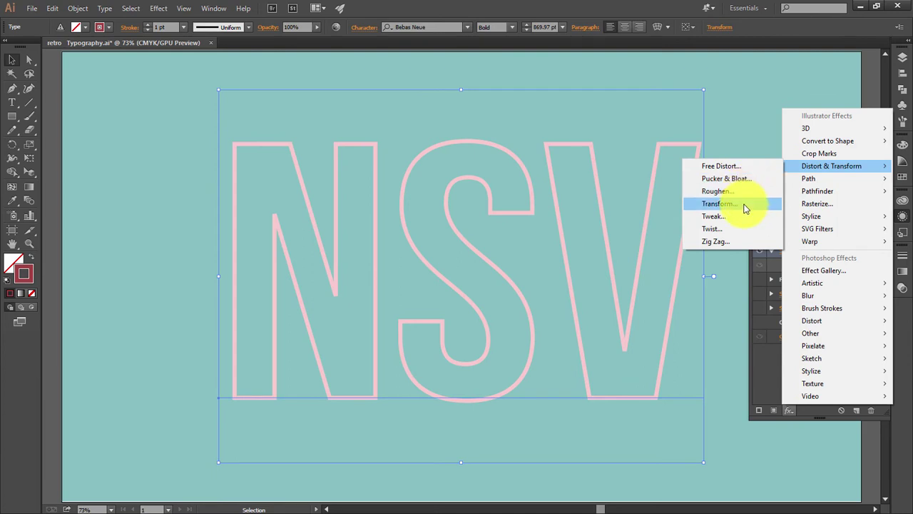
Step: Add a Transform effect to the dark red stroke with preview, 50 copies and 1 pt offsets
click(745, 204)
click(688, 307)
click(787, 273)
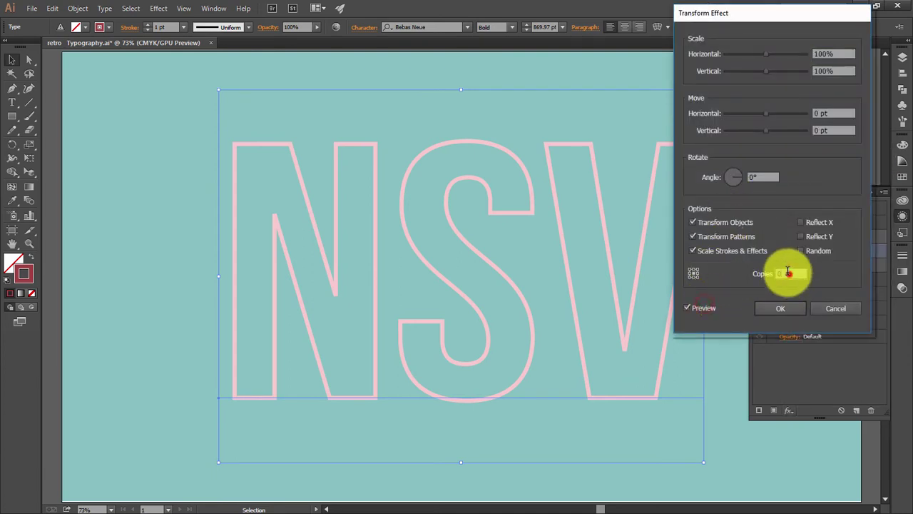
text(50)
click(831, 131)
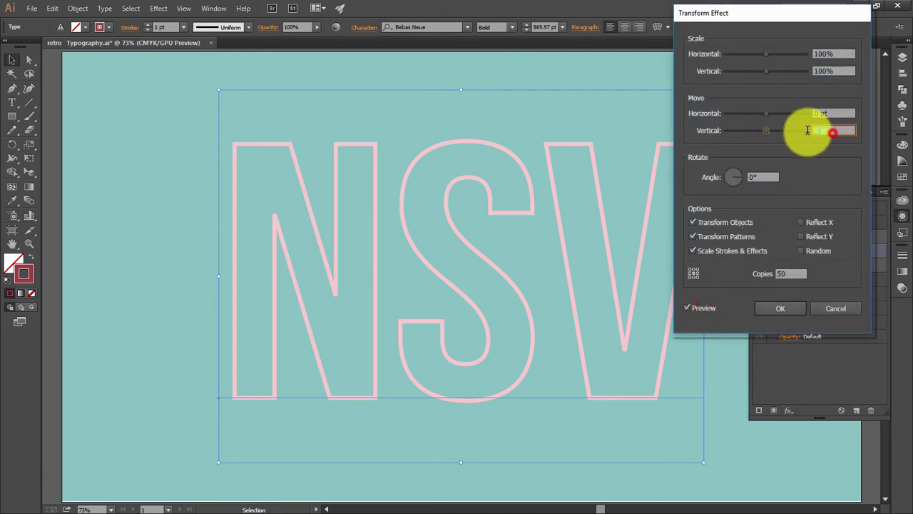
text(1)
click(841, 114)
text(1)
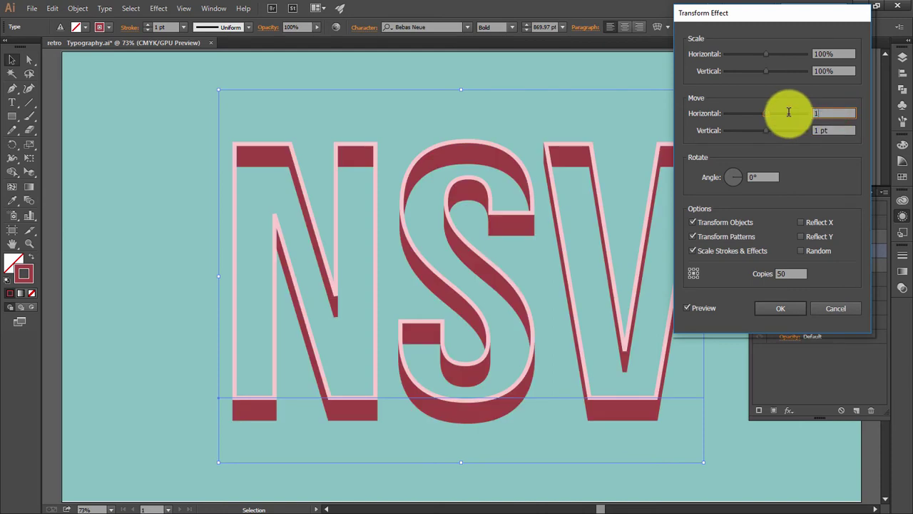
click(695, 310)
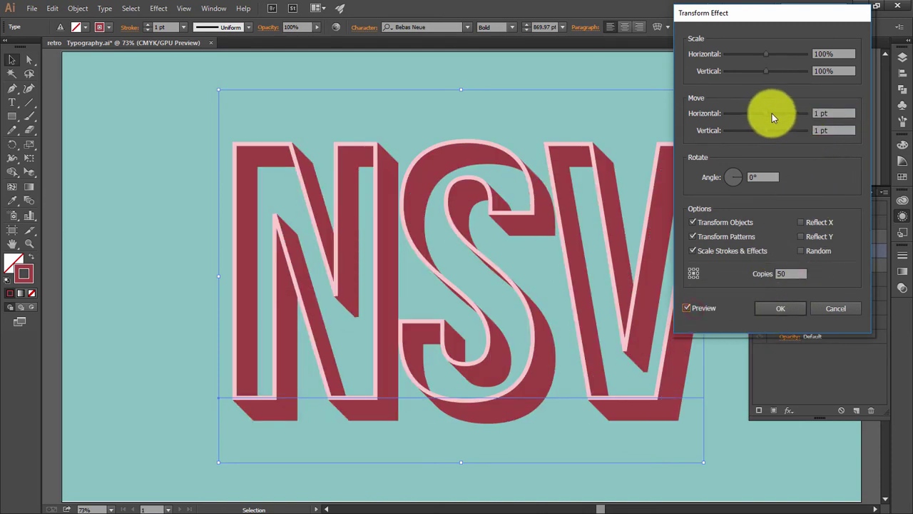
Step: Test -1 and -2 pt horizontal and -1 and 0 pt vertical offsets for the extrusion direction
drag(772, 113, 762, 114)
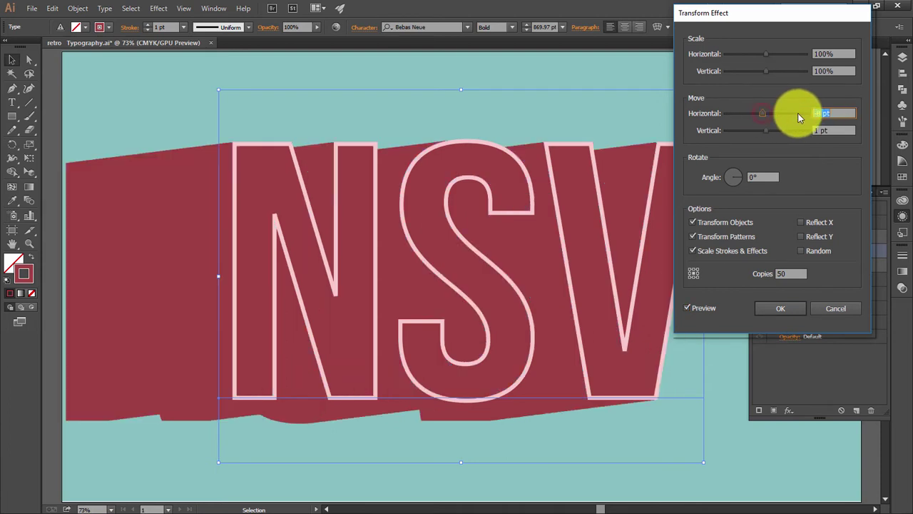
click(835, 113)
text(-1)
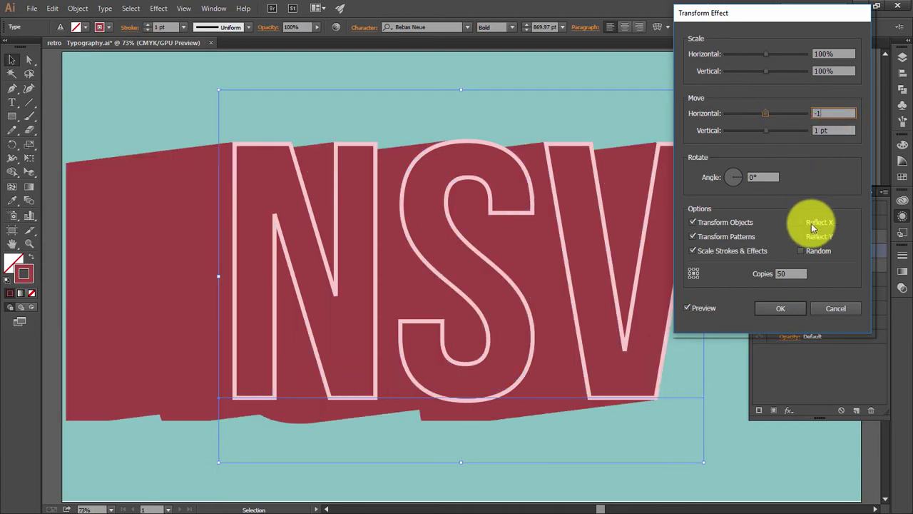
click(687, 310)
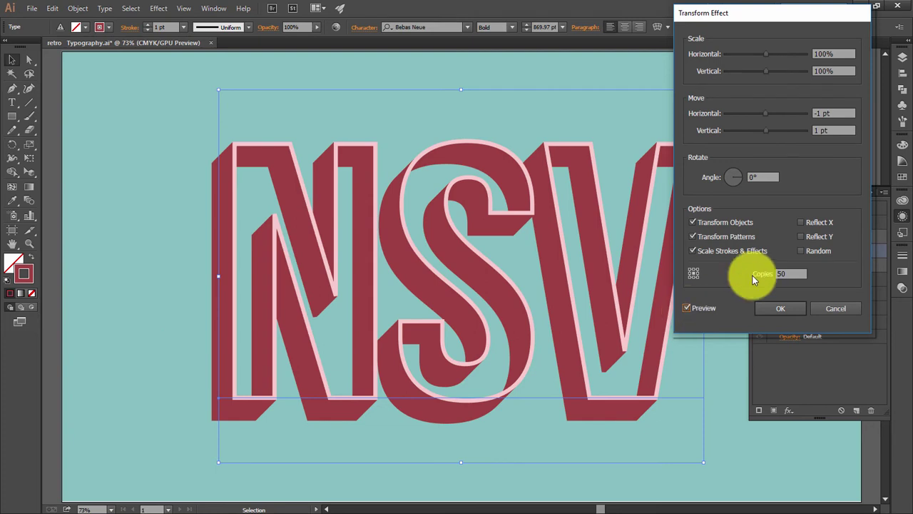
drag(834, 130, 814, 129)
text(-1)
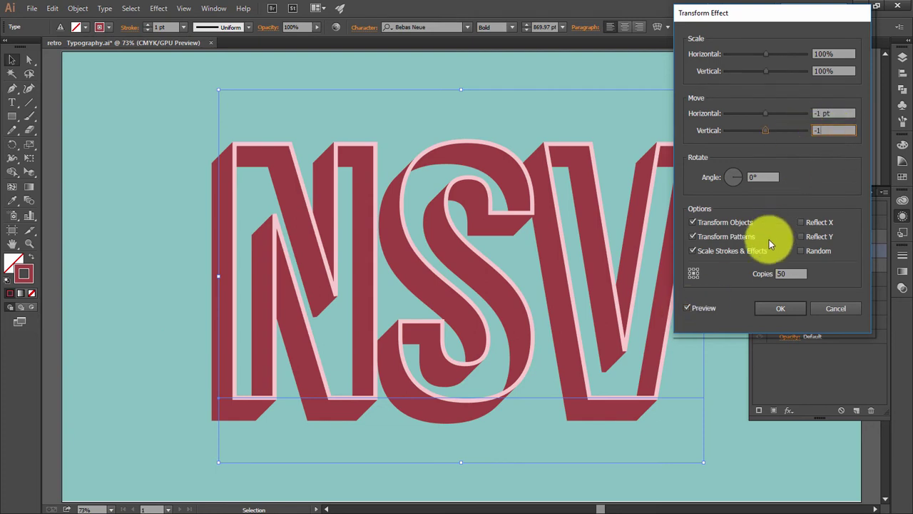
click(686, 307)
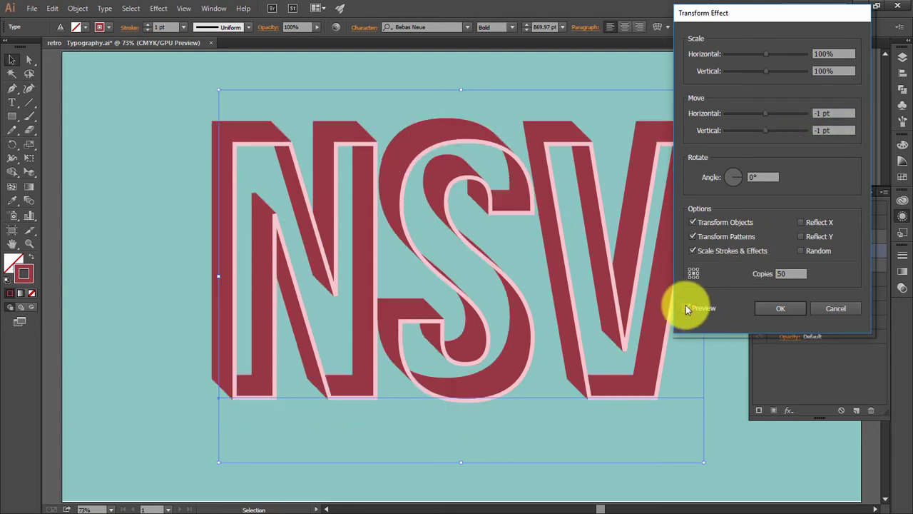
double_click(841, 130)
text(0)
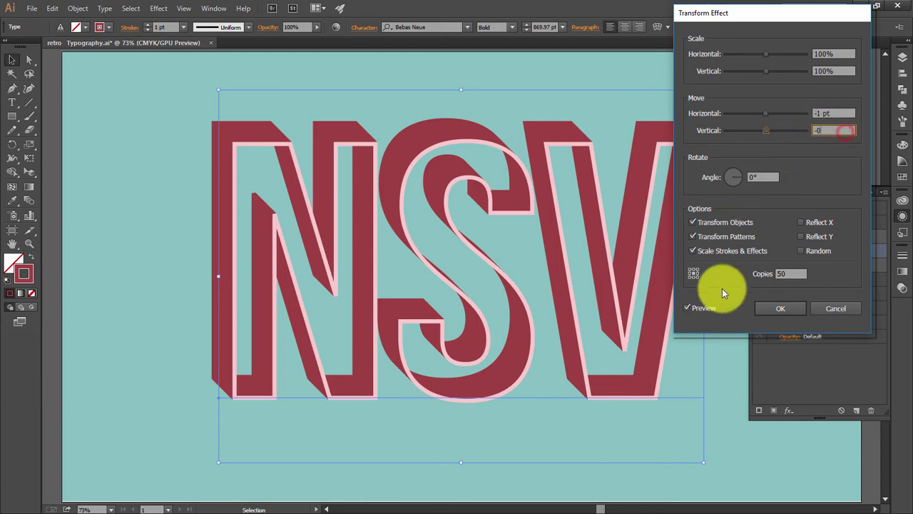
click(687, 308)
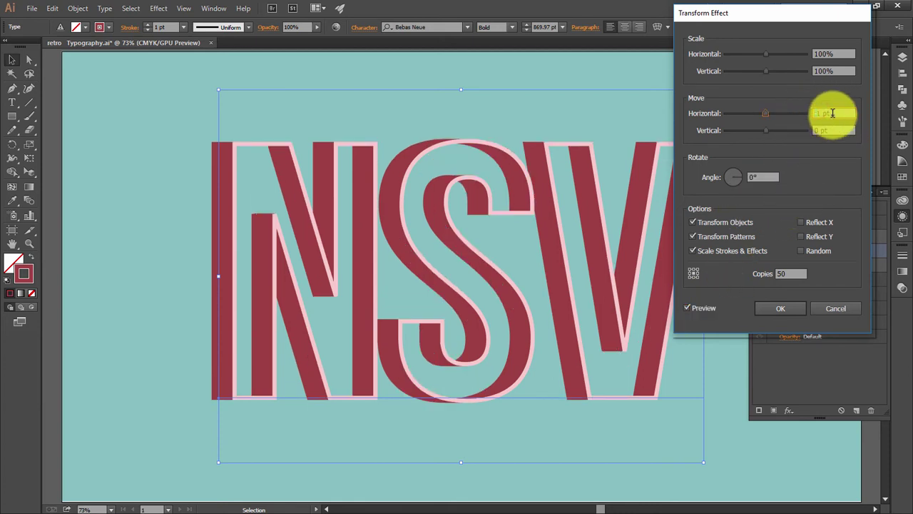
drag(831, 112, 794, 112)
text(-2)
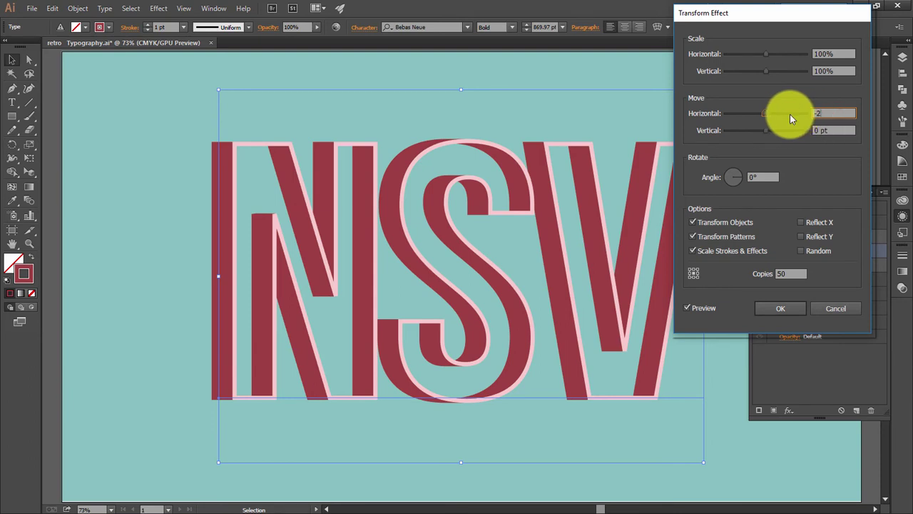
click(691, 309)
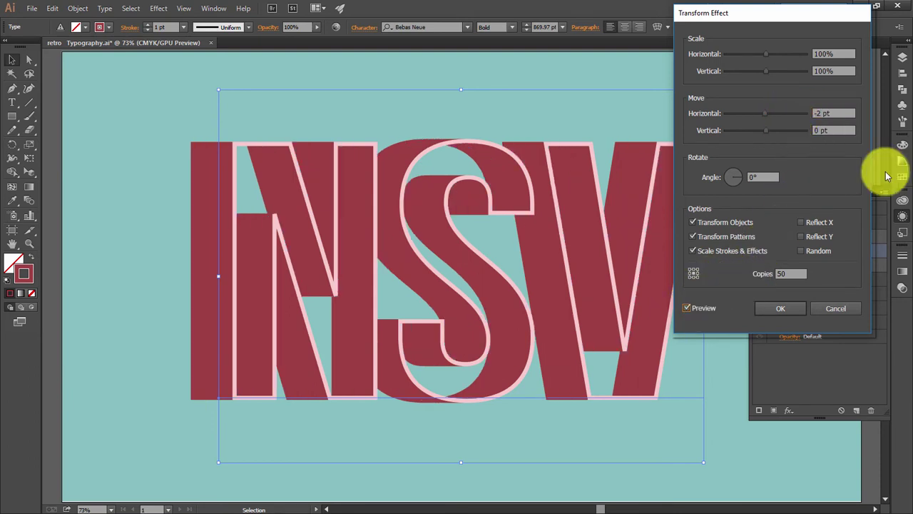
Step: Settle on 1 pt right and 1 pt down offsets and apply the extrusion
text(1)
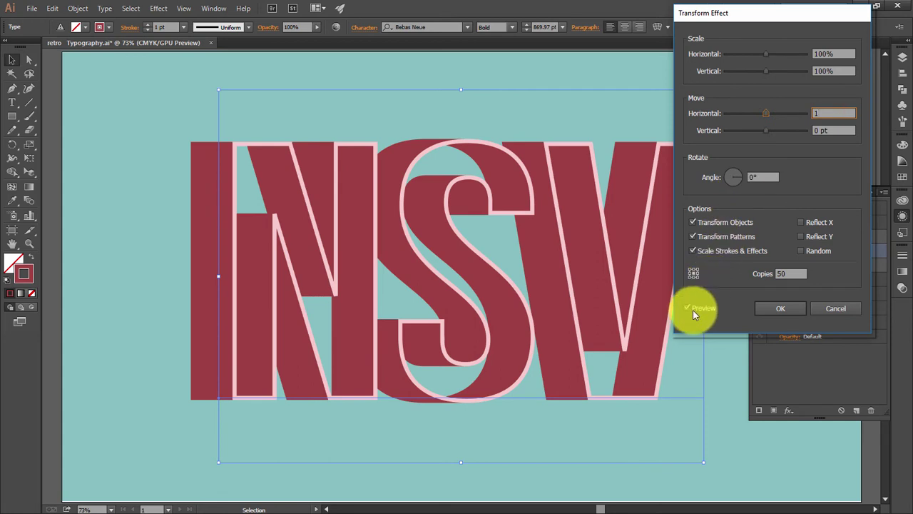
click(691, 308)
double_click(839, 130)
text(1)
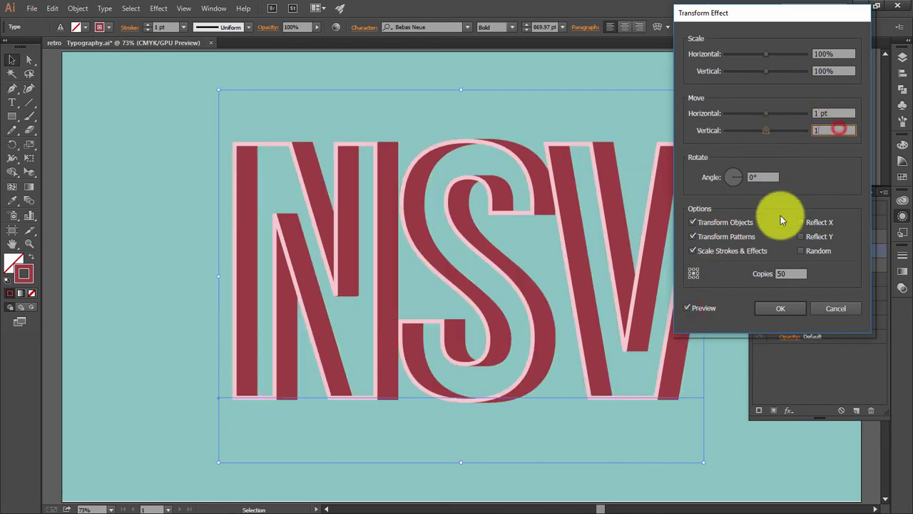
click(696, 307)
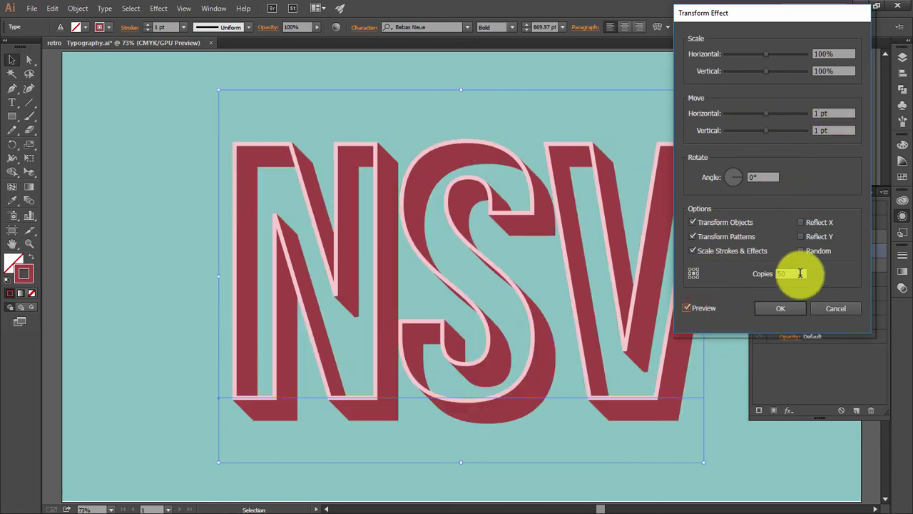
click(781, 306)
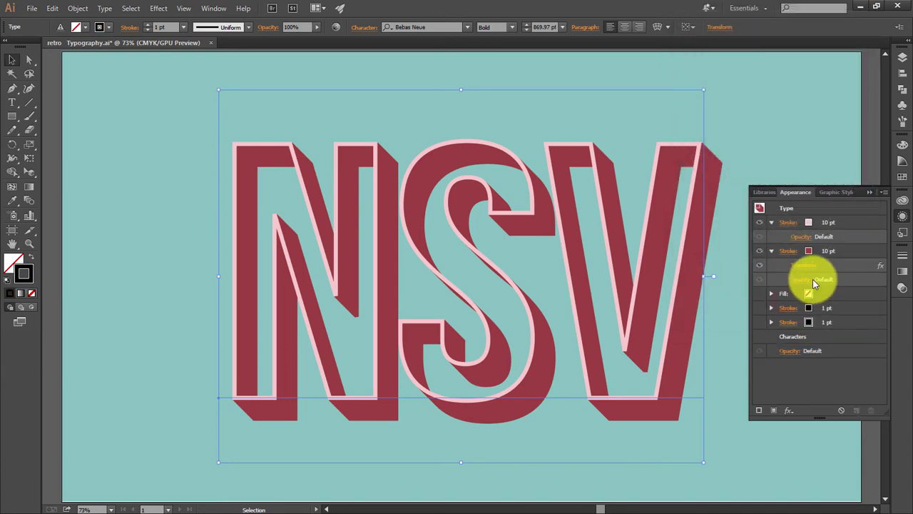
click(771, 250)
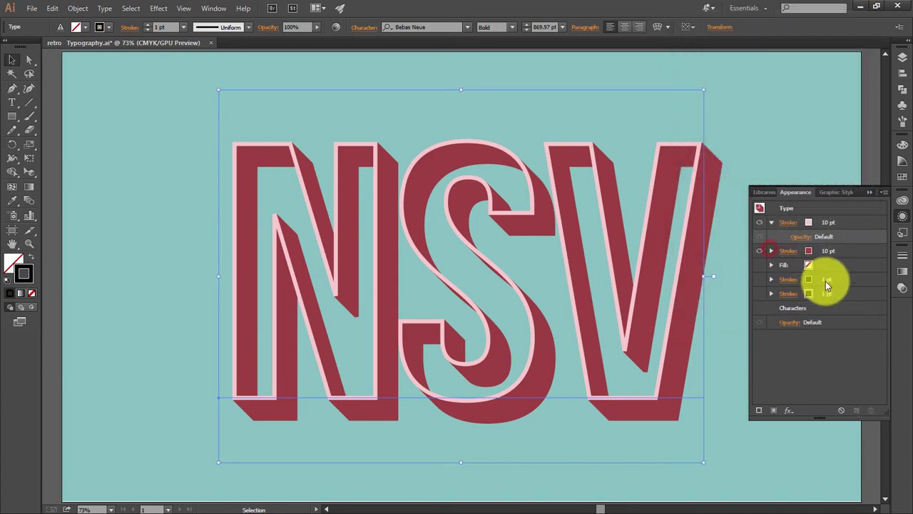
click(811, 267)
Step: Give the NSV letters a visible pink fill
click(810, 266)
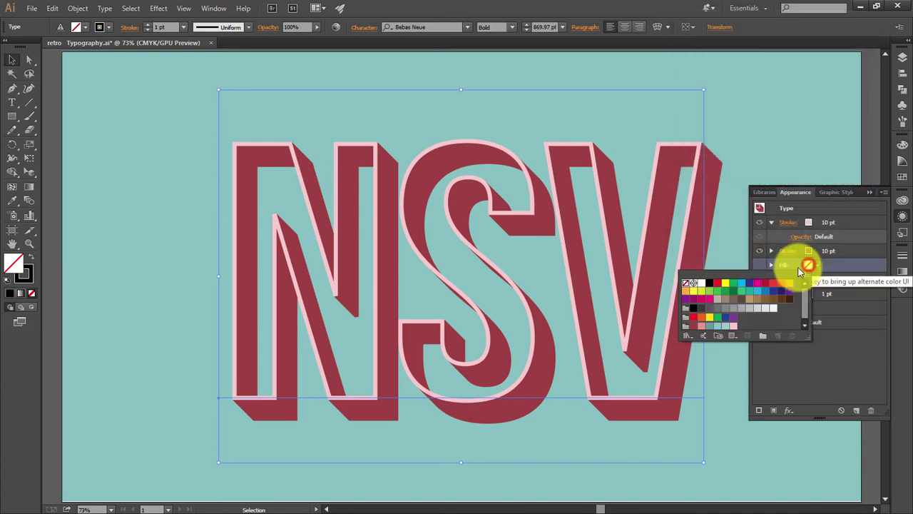
click(707, 316)
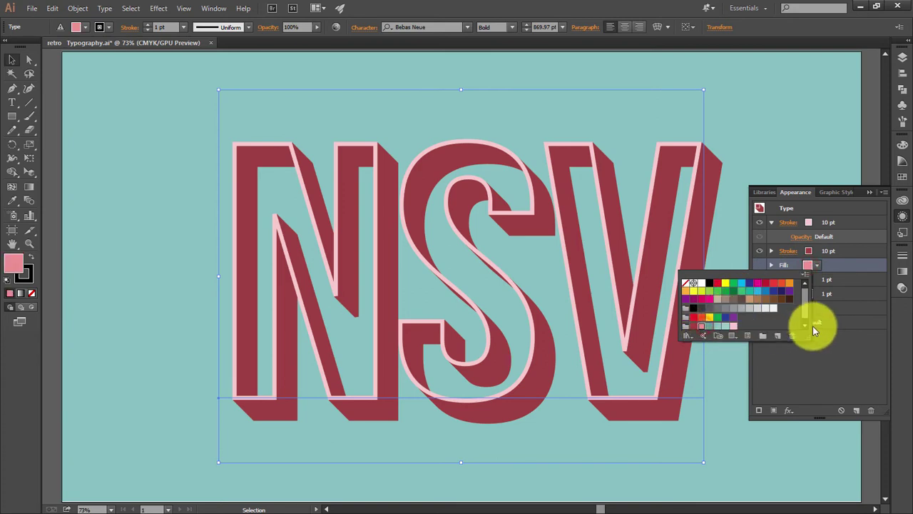
click(815, 343)
click(759, 269)
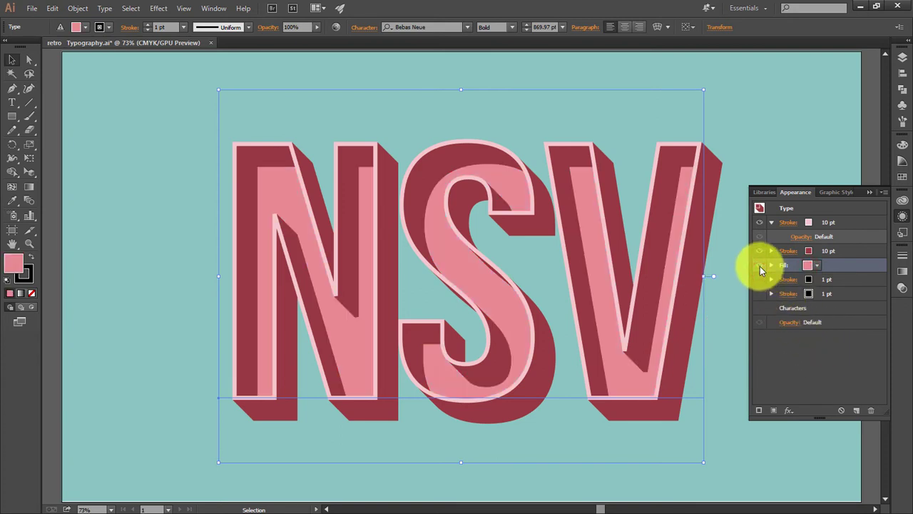
Step: Colour the thin 1 pt outline stroke teal
click(758, 281)
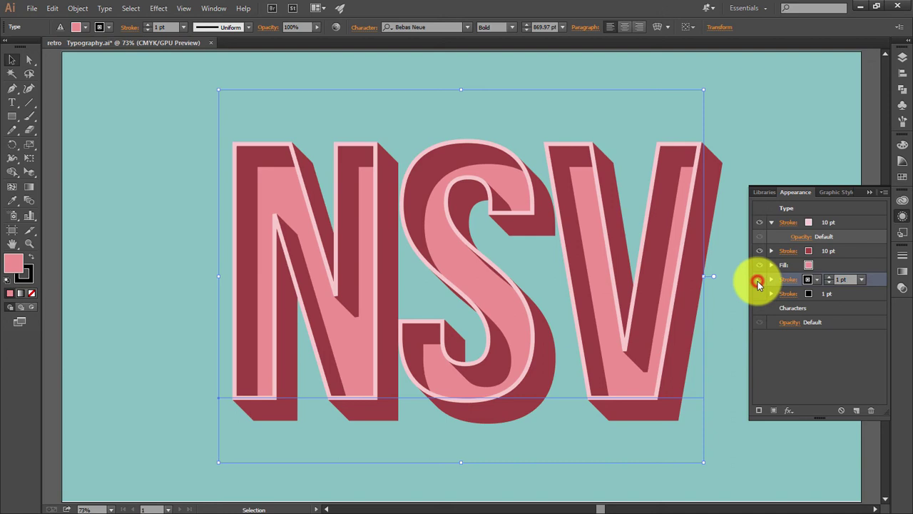
click(814, 280)
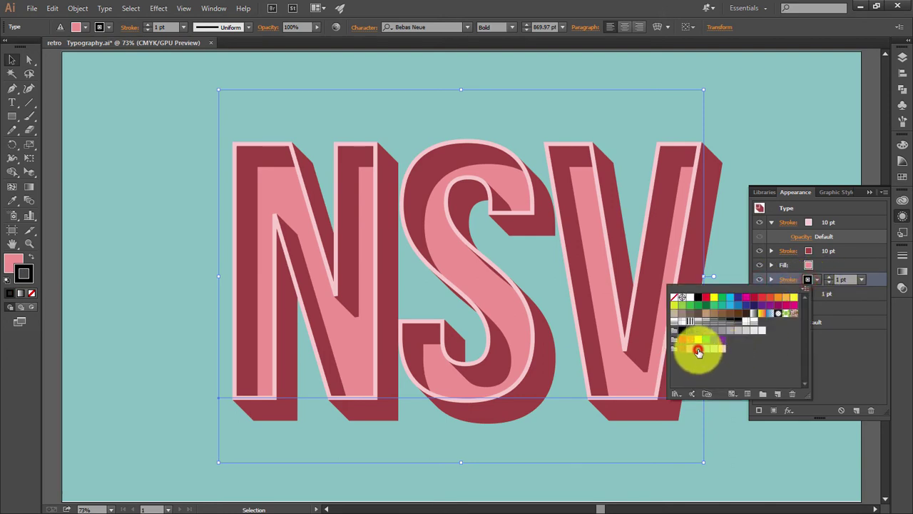
click(698, 351)
click(844, 347)
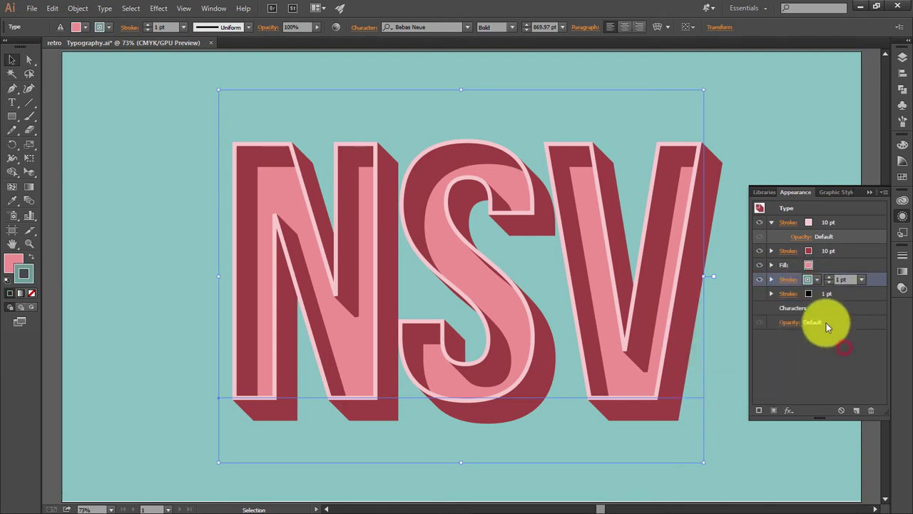
Step: Add a Transform effect to the teal stroke: move 1 pt horizontally and vertically, 60 copies
click(790, 409)
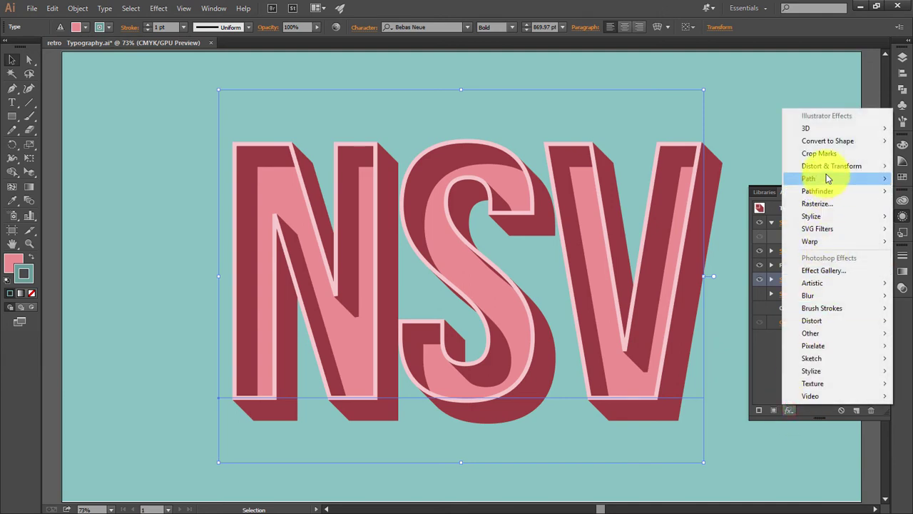
click(741, 206)
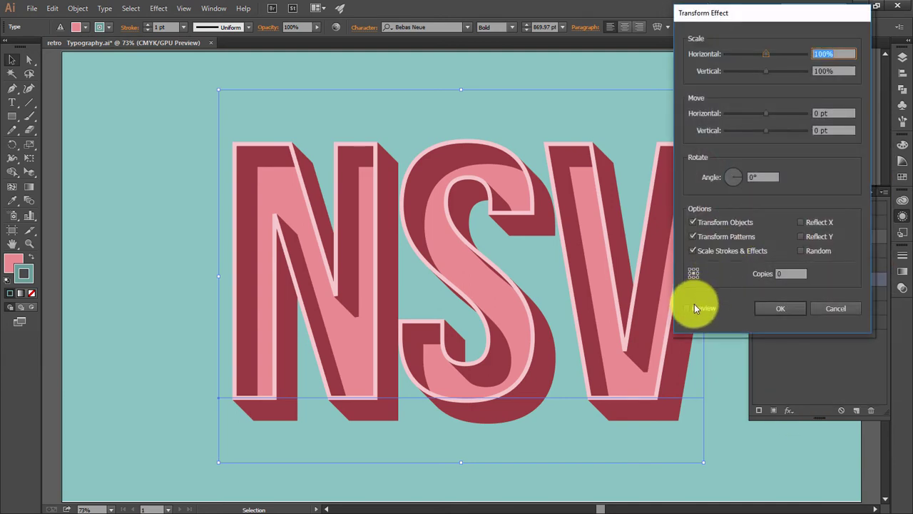
double_click(830, 114)
text(1)
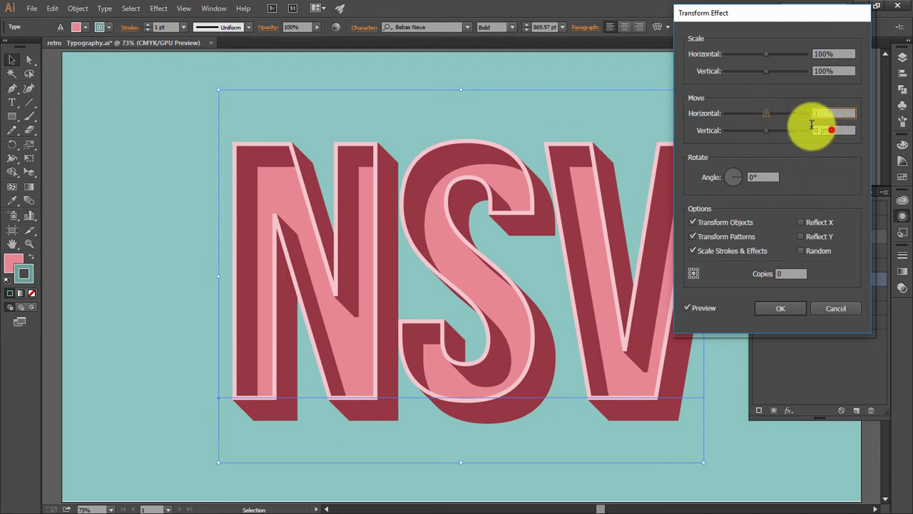
double_click(831, 130)
text(1)
double_click(781, 273)
text(6)
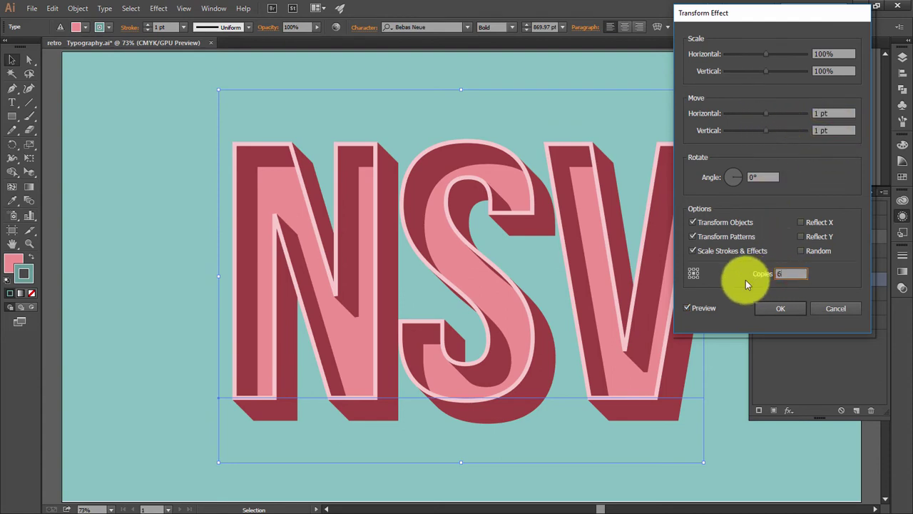
text(0)
click(704, 314)
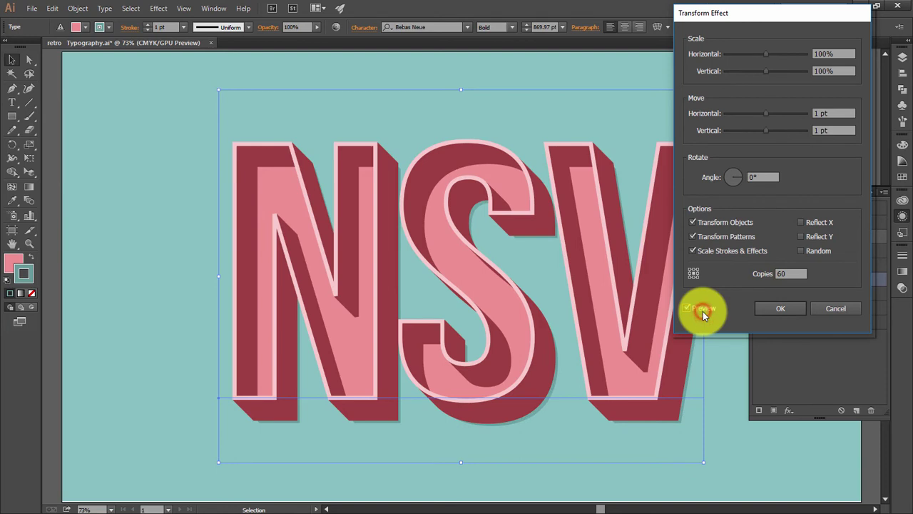
click(775, 307)
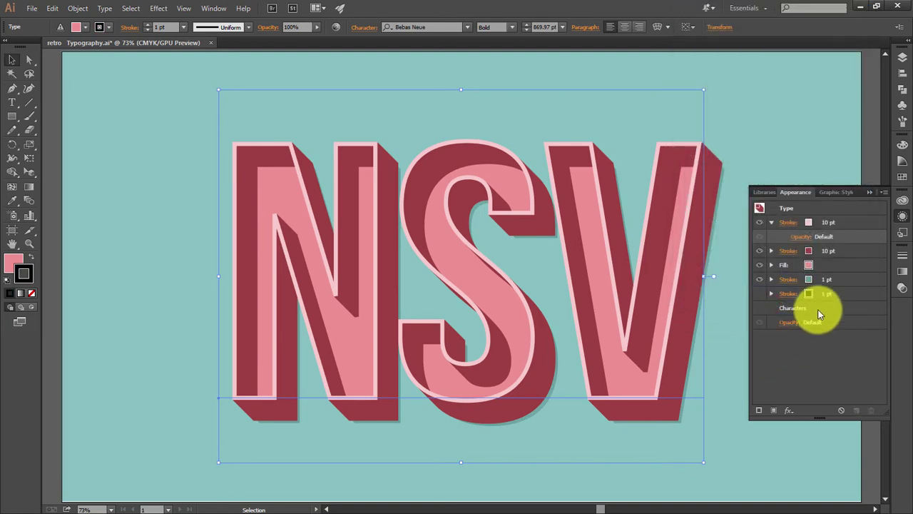
Step: Set both the bottom black stroke and the teal stroke to 10 pt
click(756, 294)
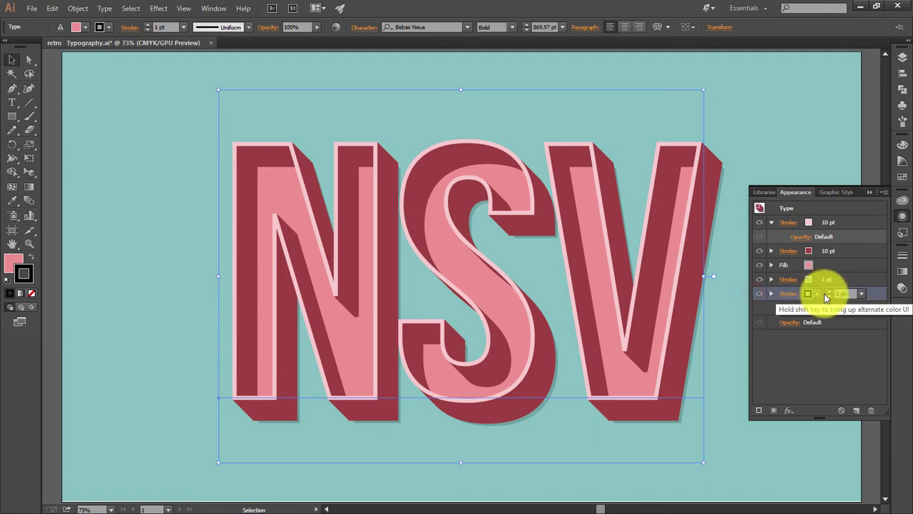
click(844, 294)
text(10)
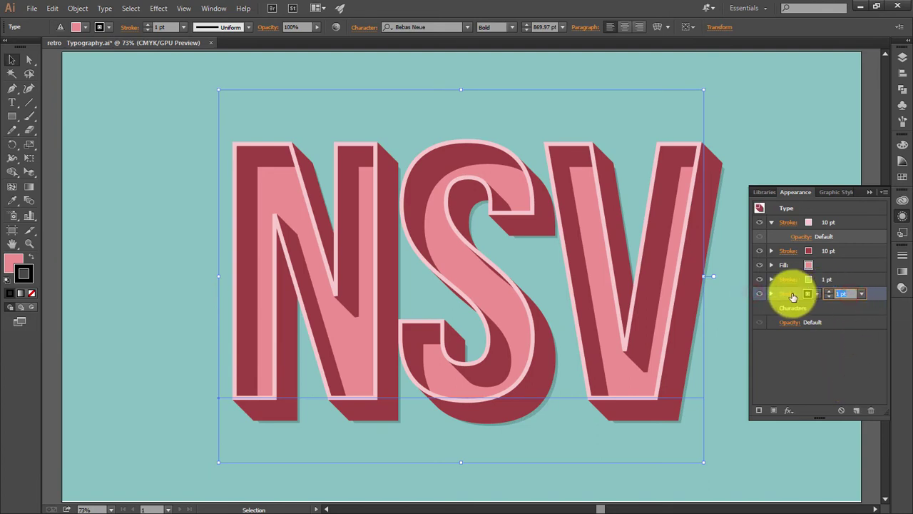
click(829, 279)
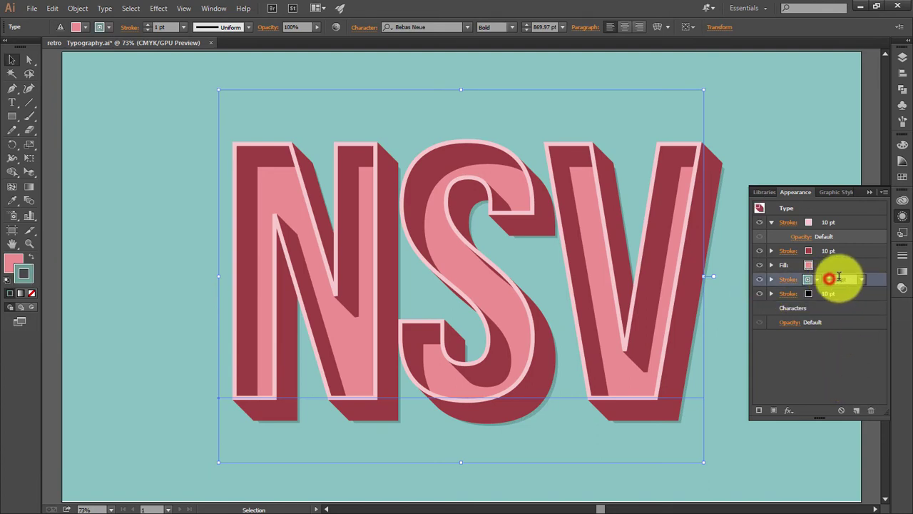
text(10)
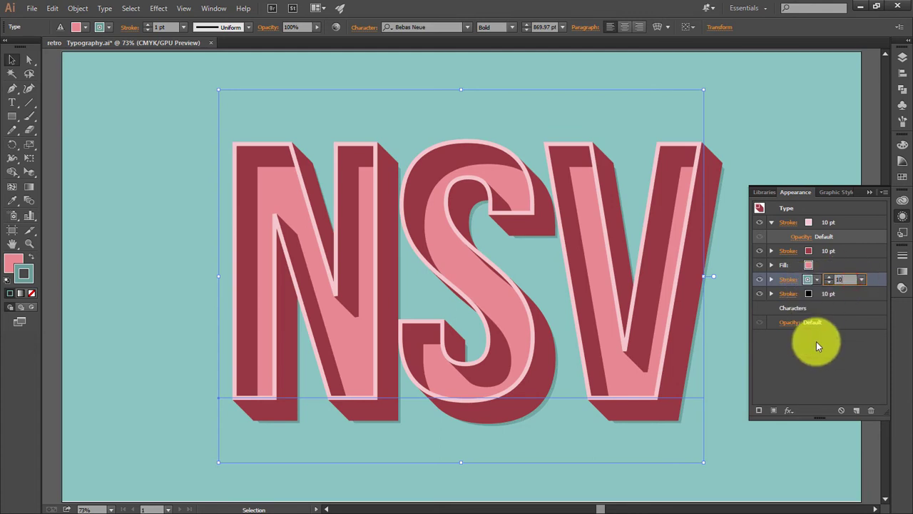
click(817, 344)
click(852, 293)
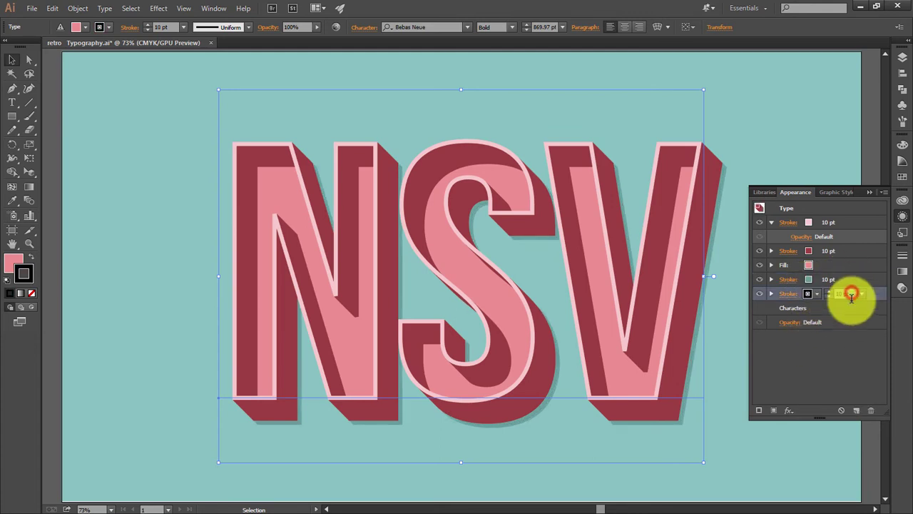
click(790, 410)
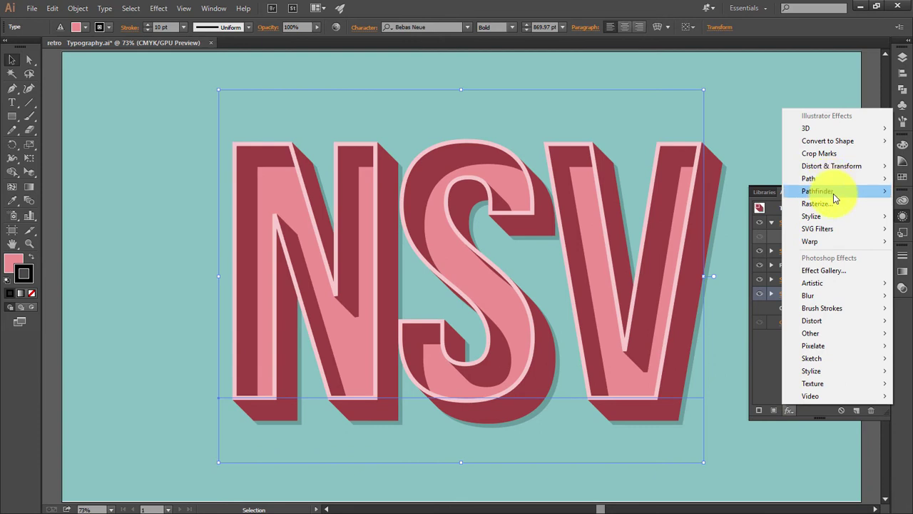
Step: Give the black stroke a Transform effect of 90 copies, each moved 1 pt horizontally and vertically
click(831, 165)
click(725, 206)
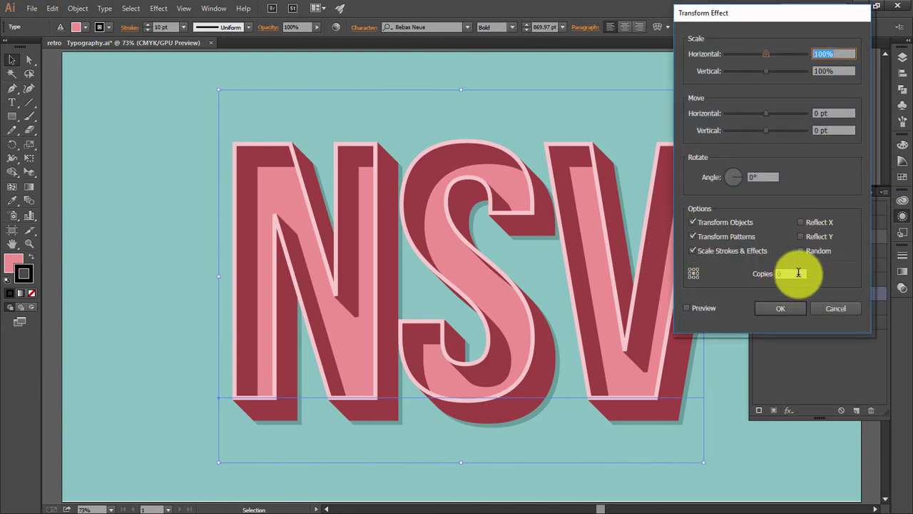
click(798, 274)
text(90)
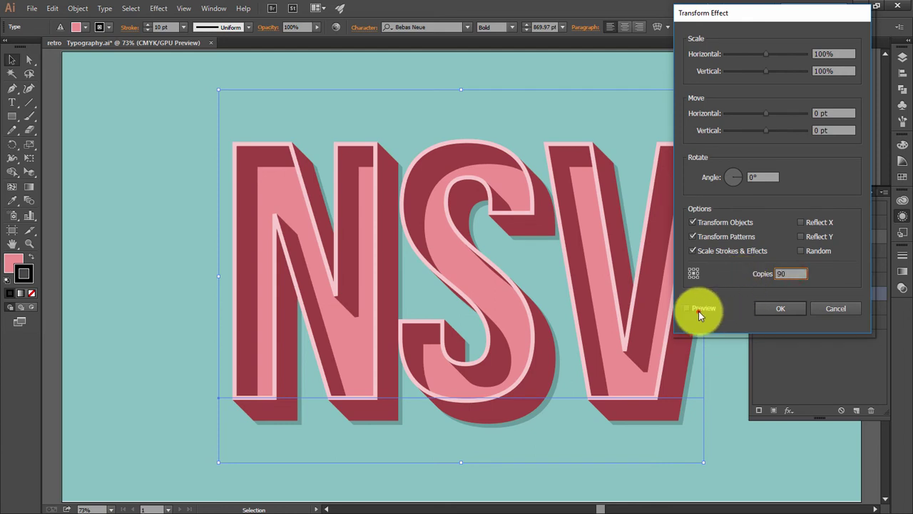
click(687, 308)
click(821, 113)
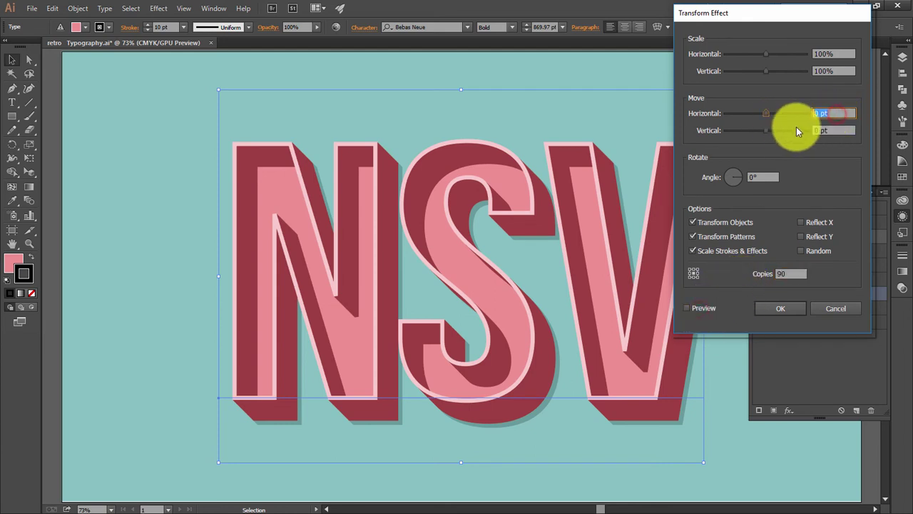
text(1)
click(839, 133)
text(1)
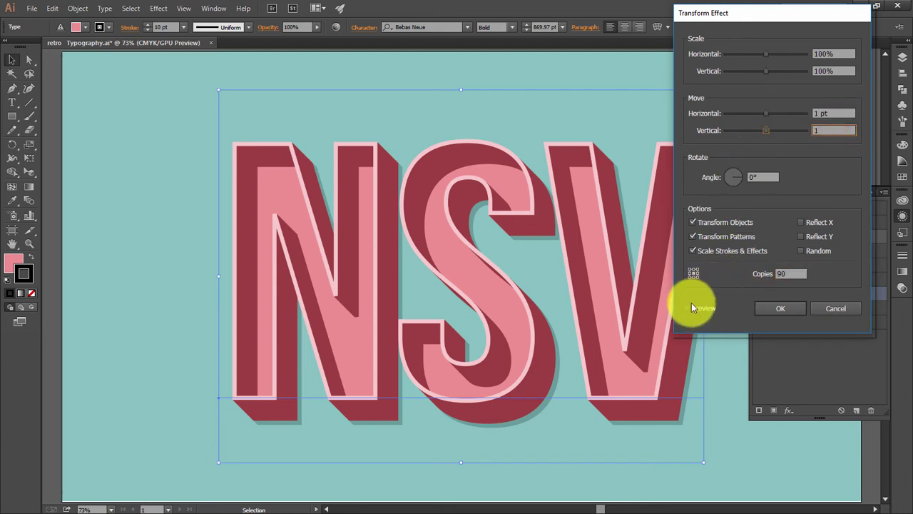
click(688, 307)
click(781, 308)
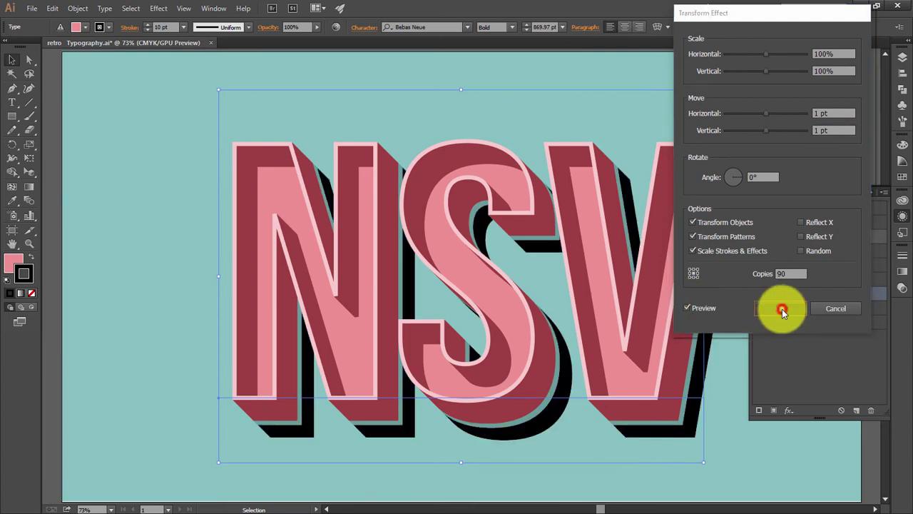
click(788, 322)
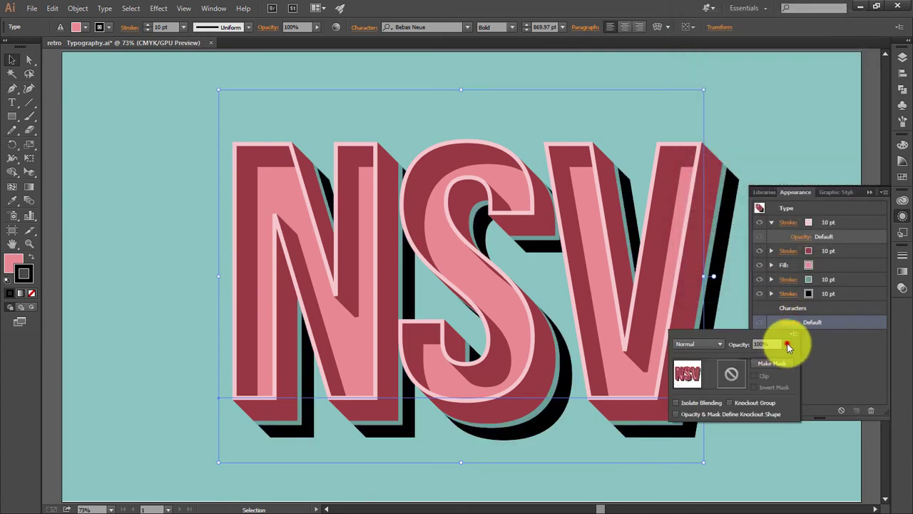
Step: Try the Characters opacity at 15%, then restore it to 100%
click(786, 345)
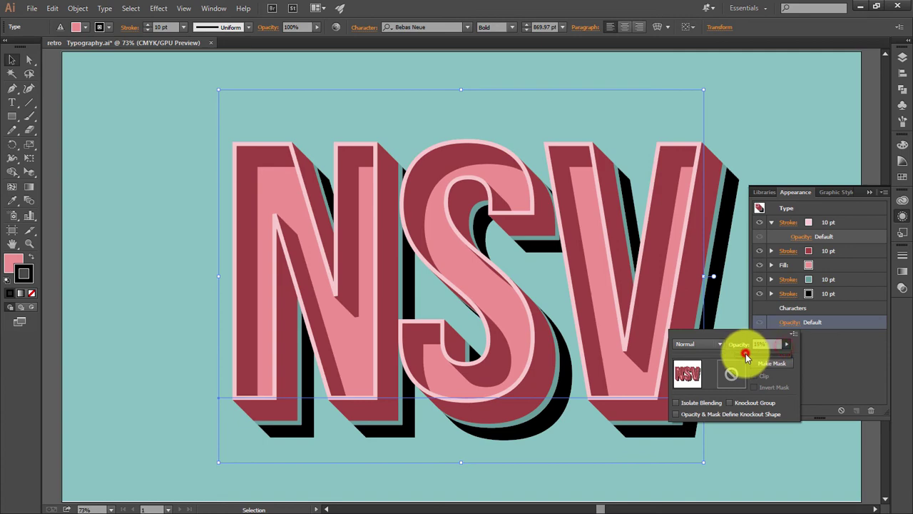
click(746, 355)
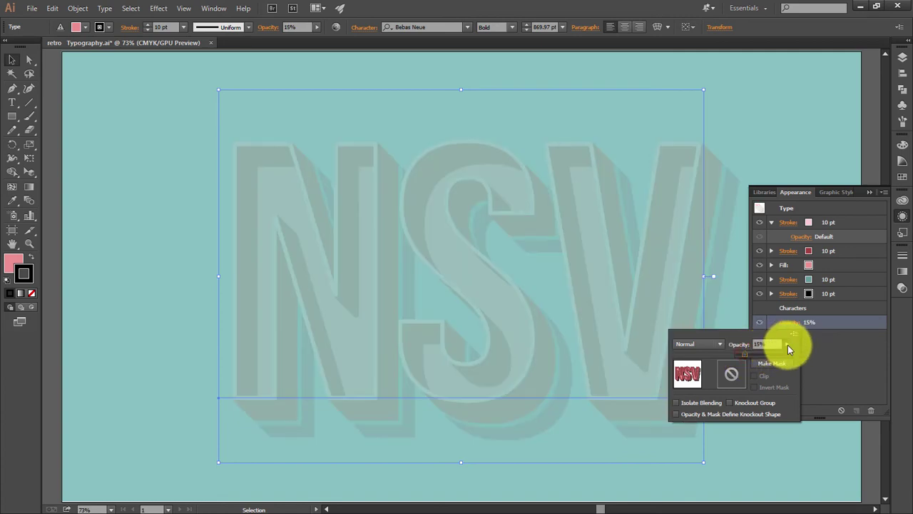
click(804, 346)
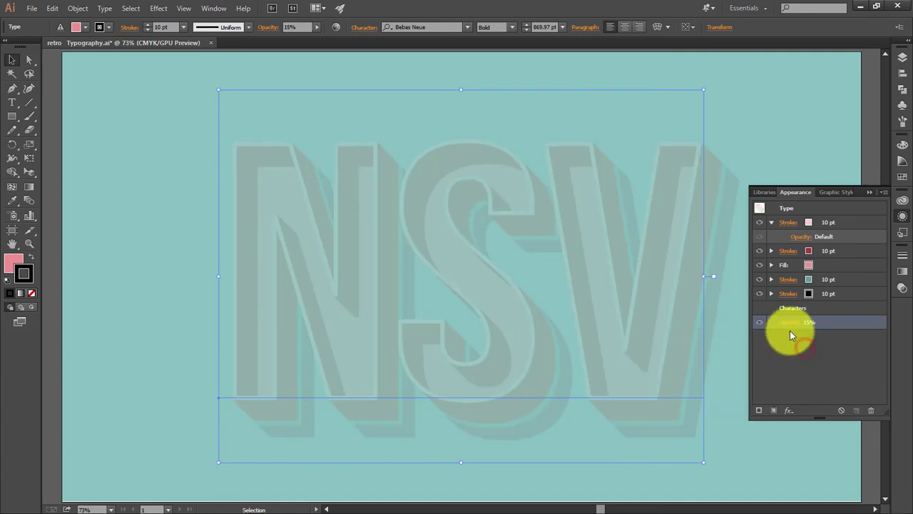
click(783, 322)
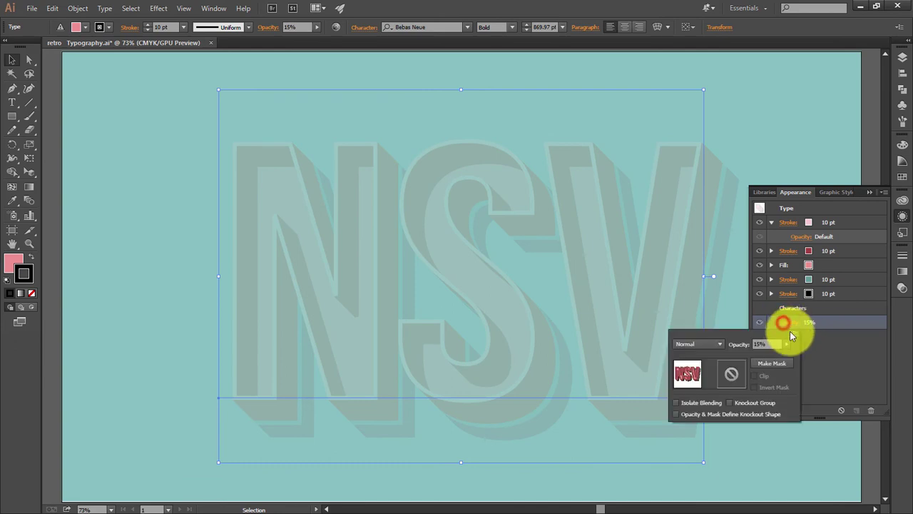
click(788, 347)
drag(762, 357, 821, 353)
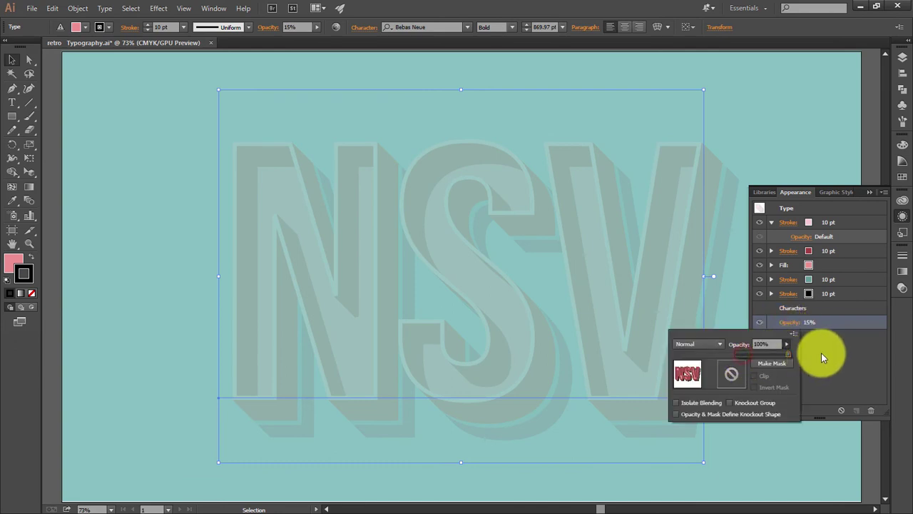
Step: Set the black stroke's opacity to 30%
click(788, 292)
click(771, 295)
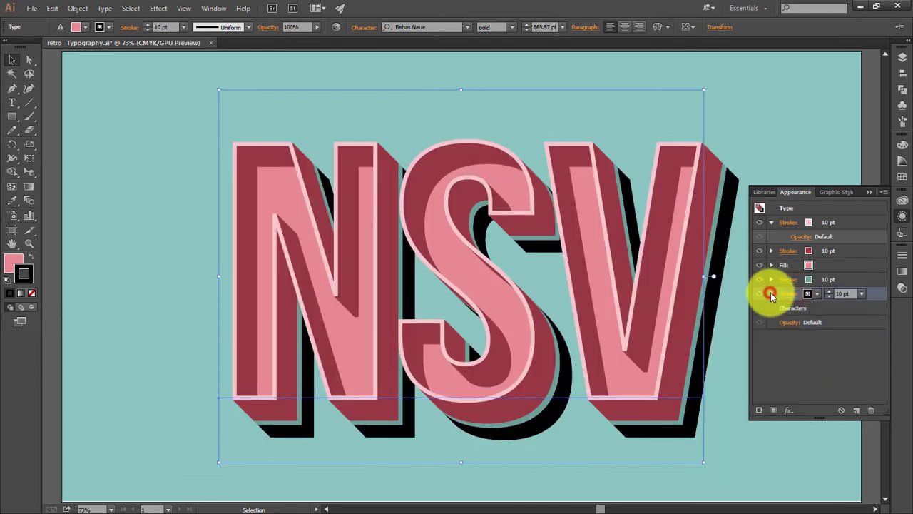
click(803, 322)
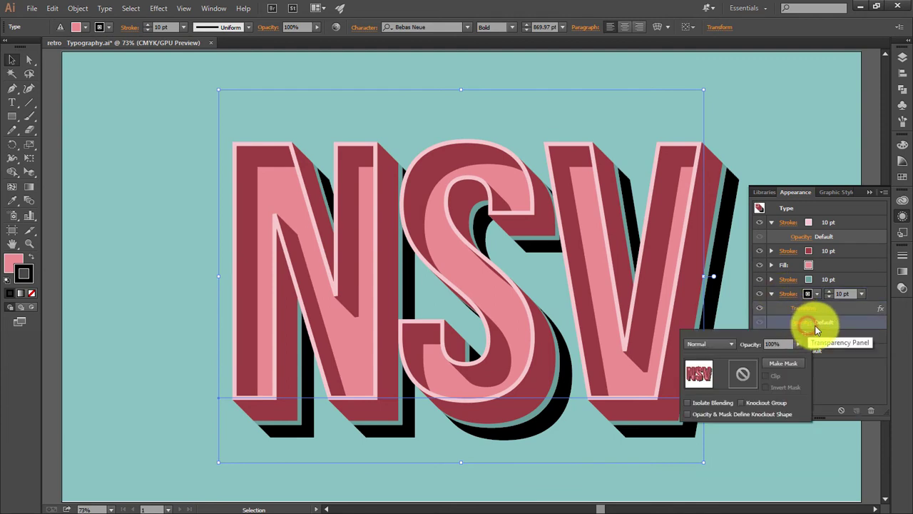
drag(801, 344, 762, 356)
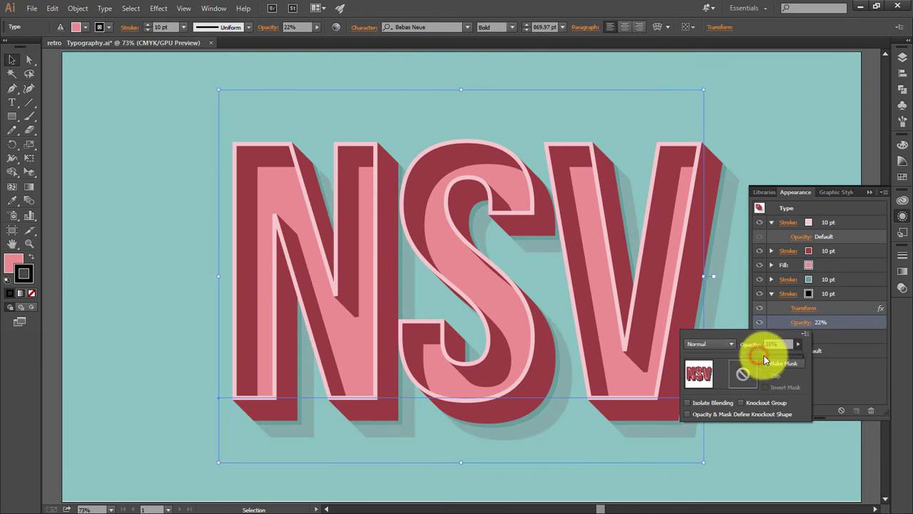
drag(760, 355, 764, 359)
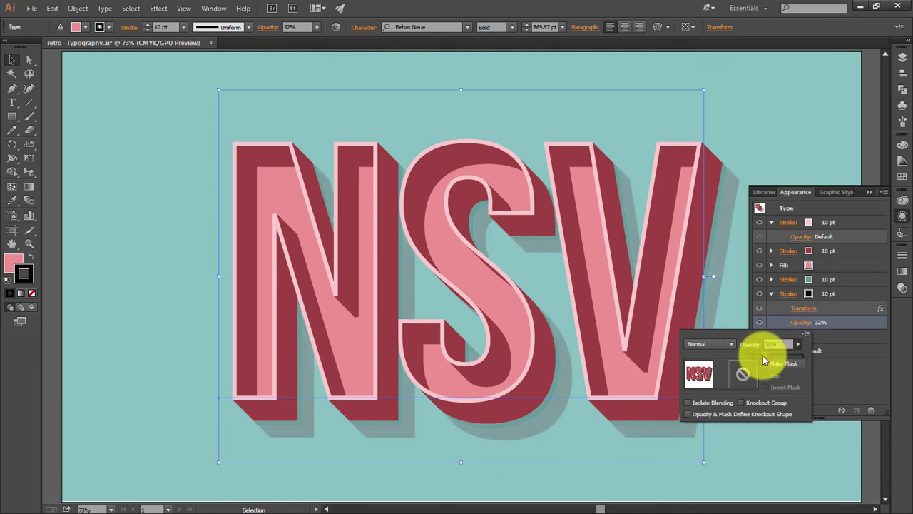
click(837, 355)
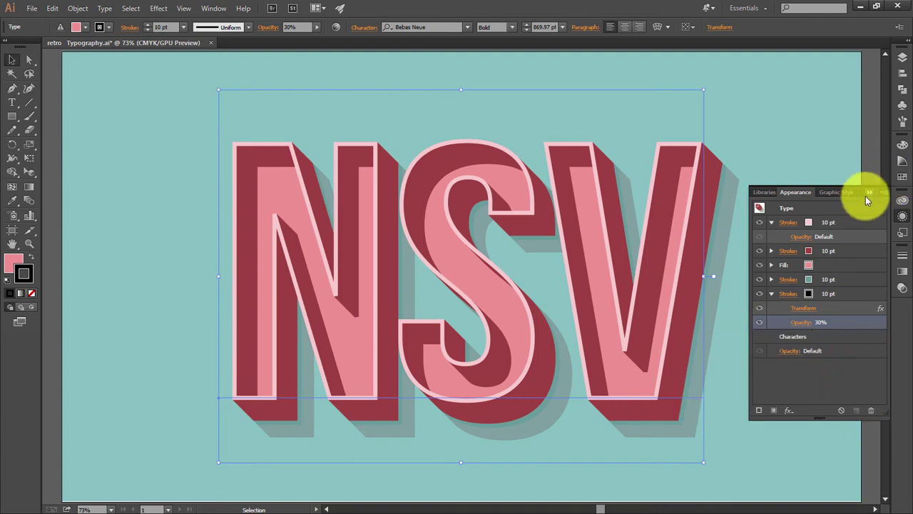
Step: Duplicate the pink fill and load the Basic Graphics_Lines pattern library
click(835, 267)
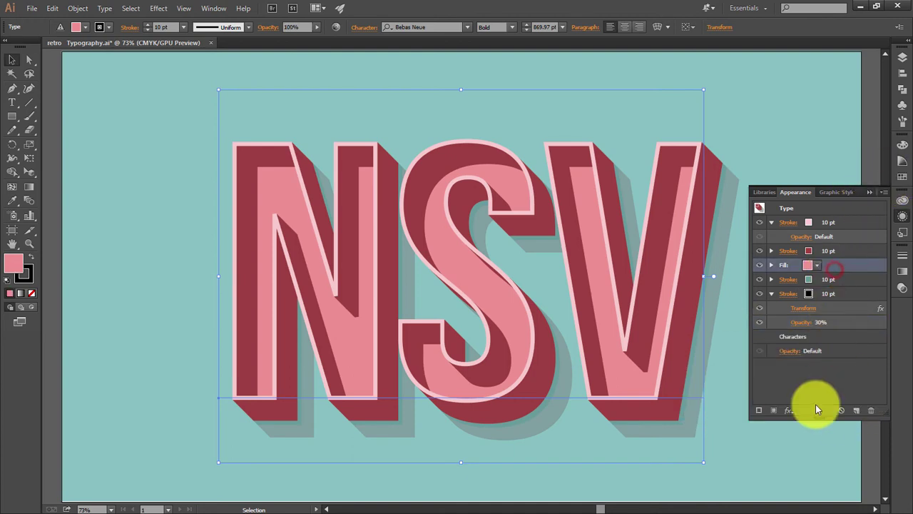
click(776, 410)
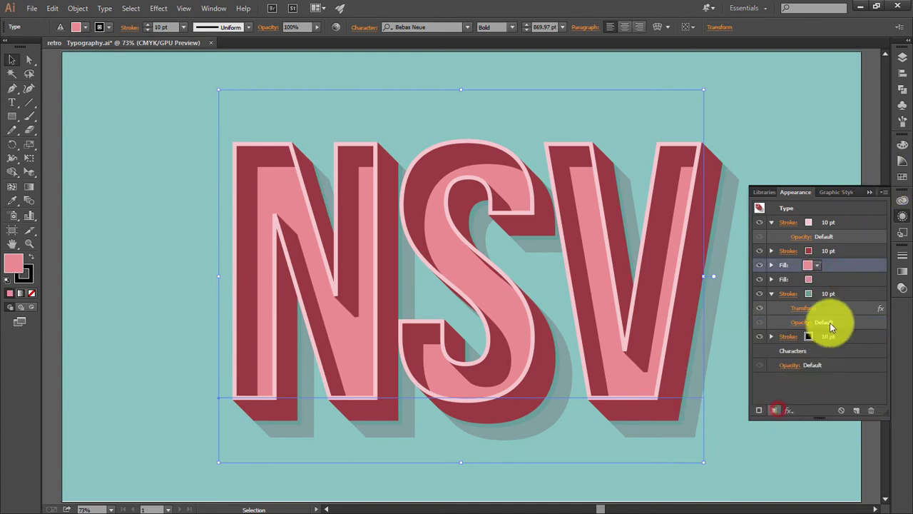
click(808, 265)
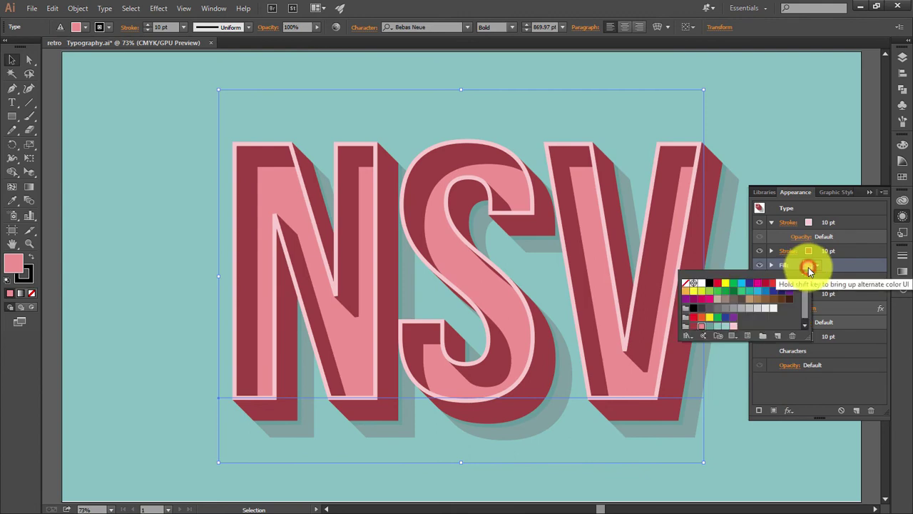
click(690, 337)
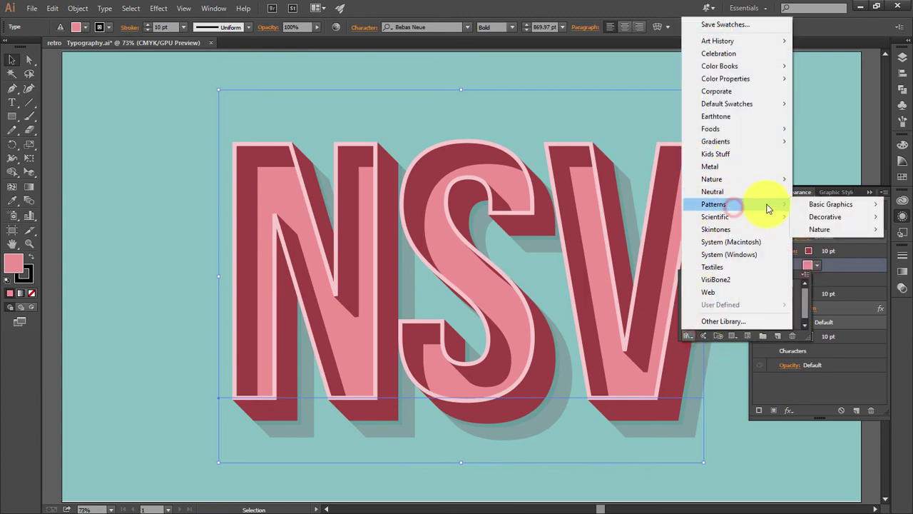
click(831, 205)
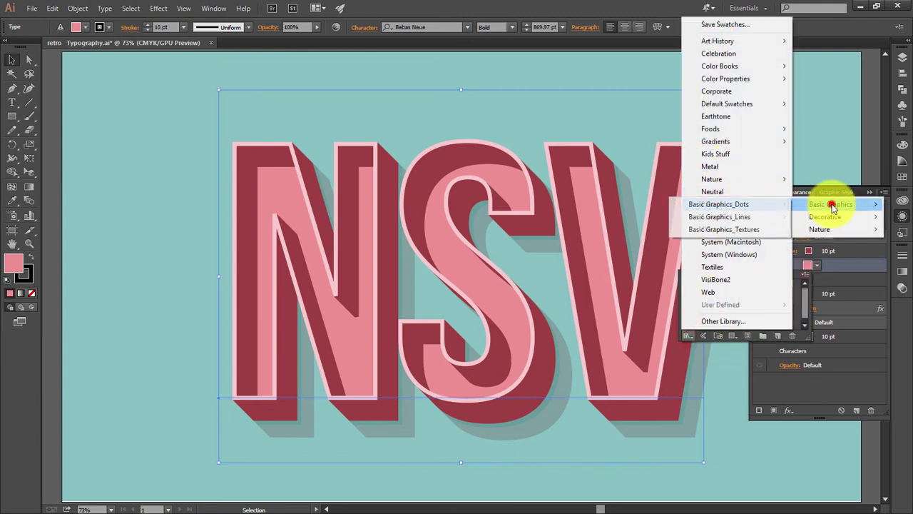
click(738, 217)
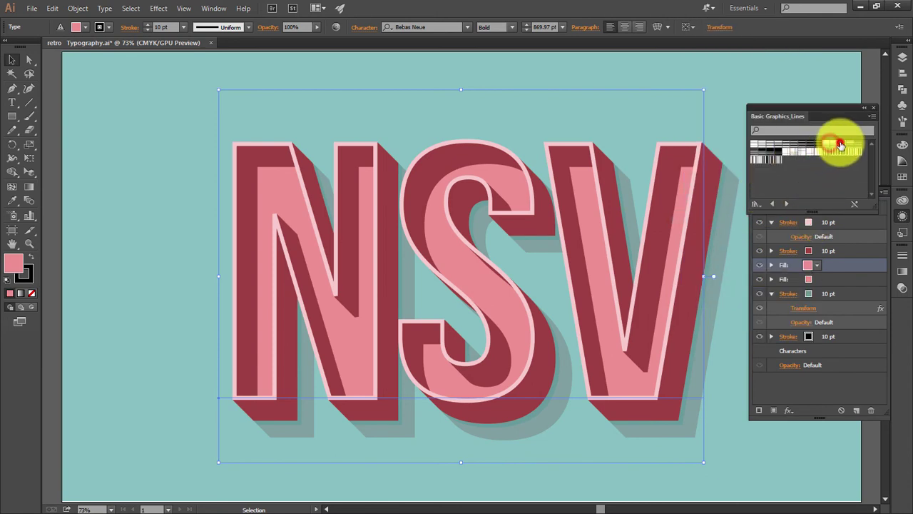
Step: Try several line swatches on the new fill and settle on a fine horizontal line pattern
click(842, 143)
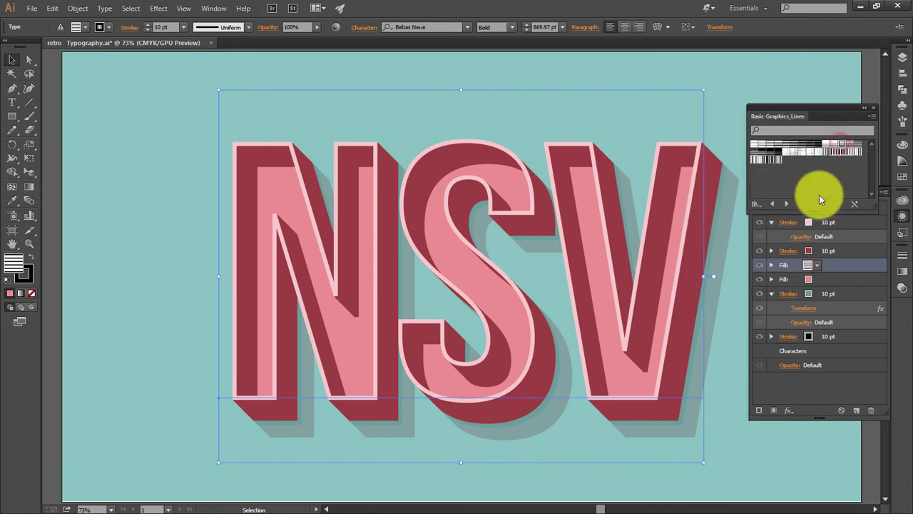
click(835, 147)
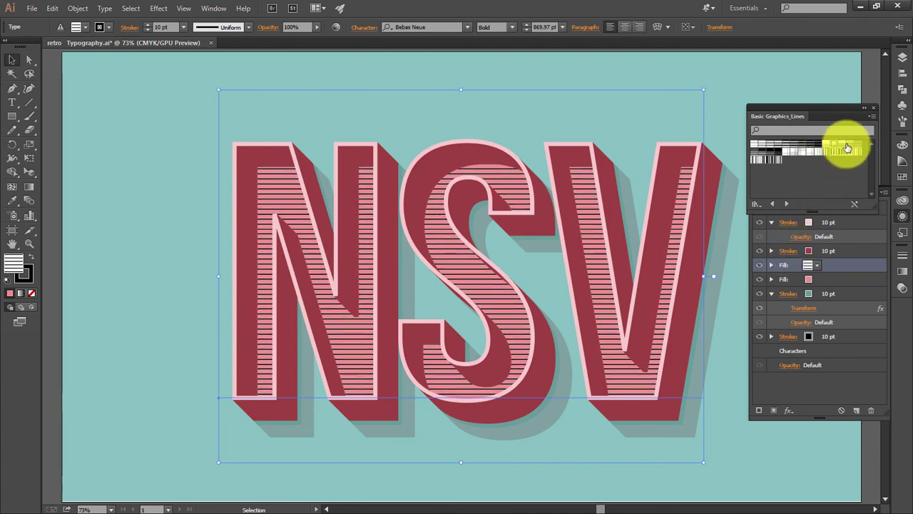
click(851, 147)
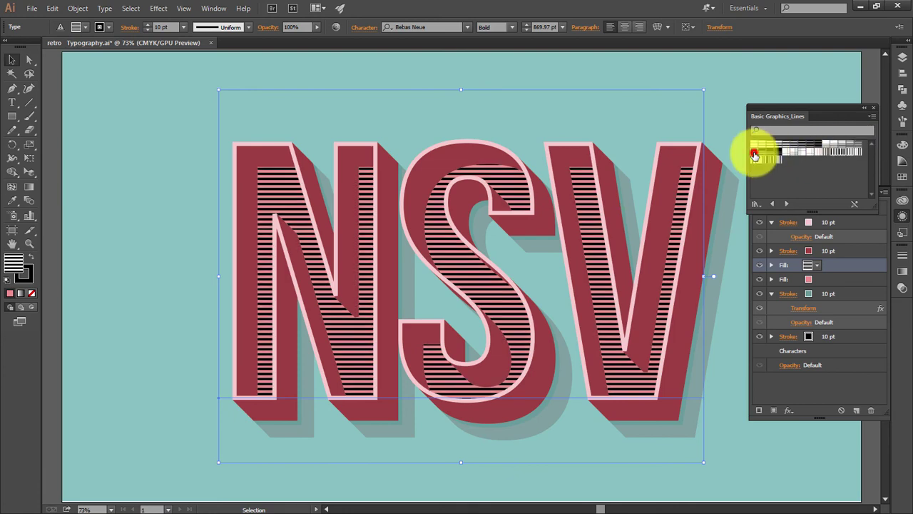
click(755, 156)
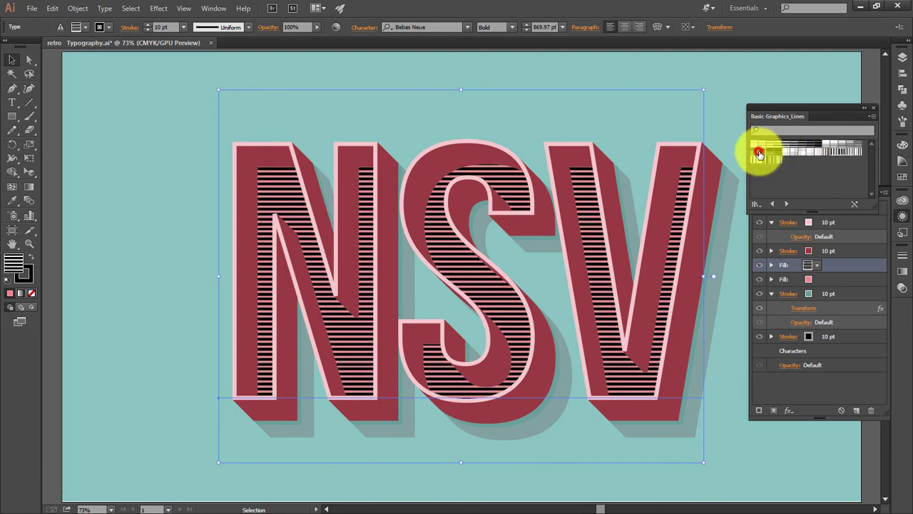
click(759, 153)
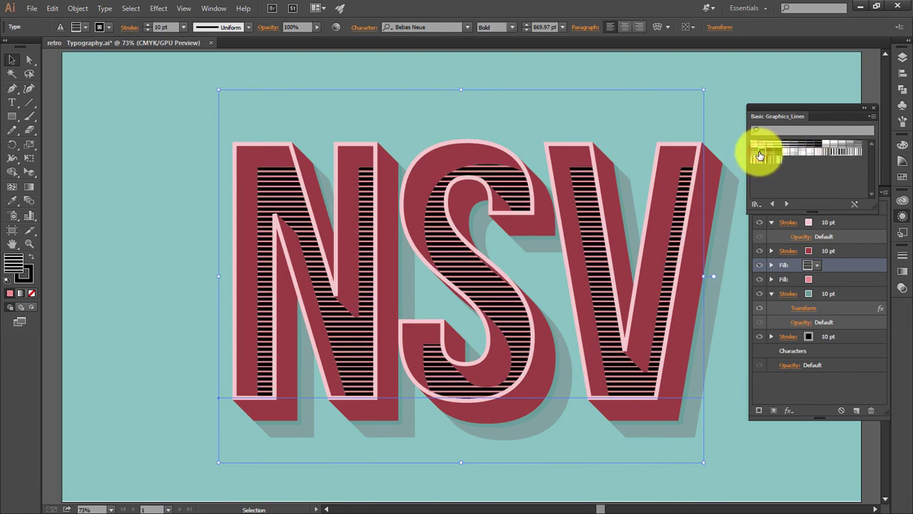
click(820, 145)
click(755, 150)
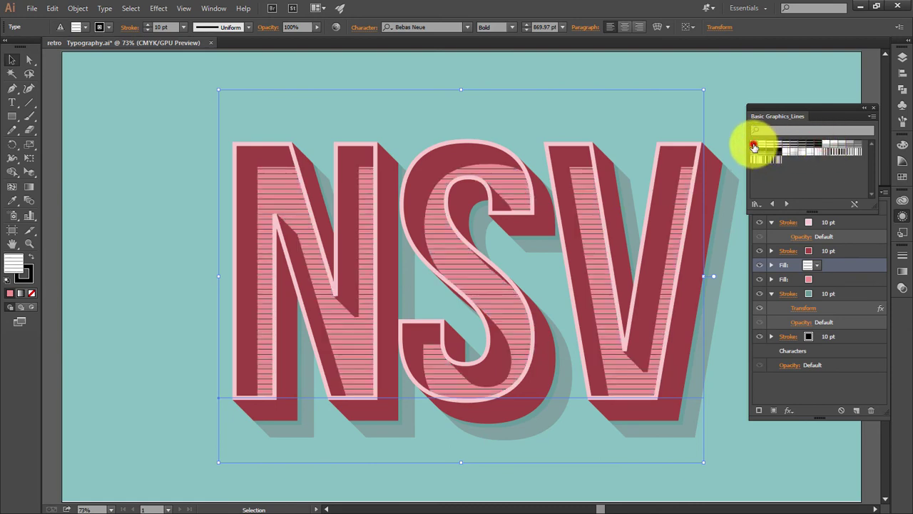
click(764, 146)
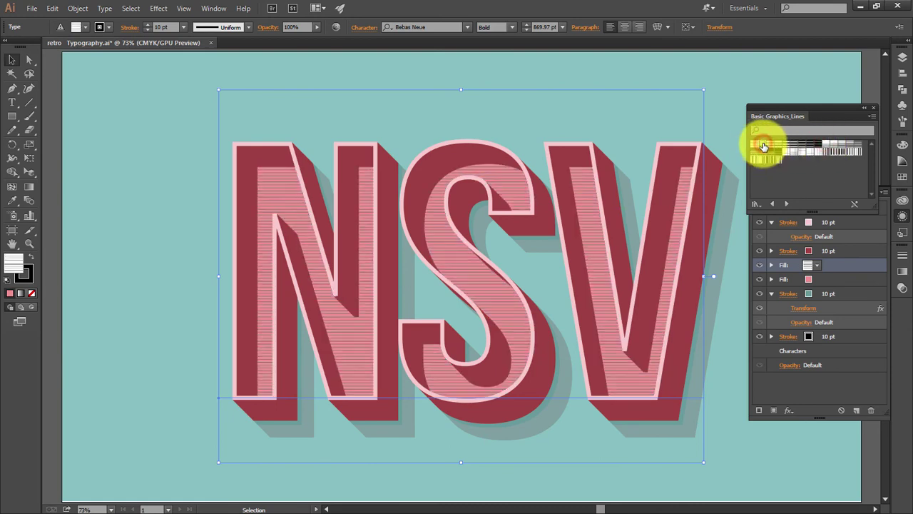
click(771, 146)
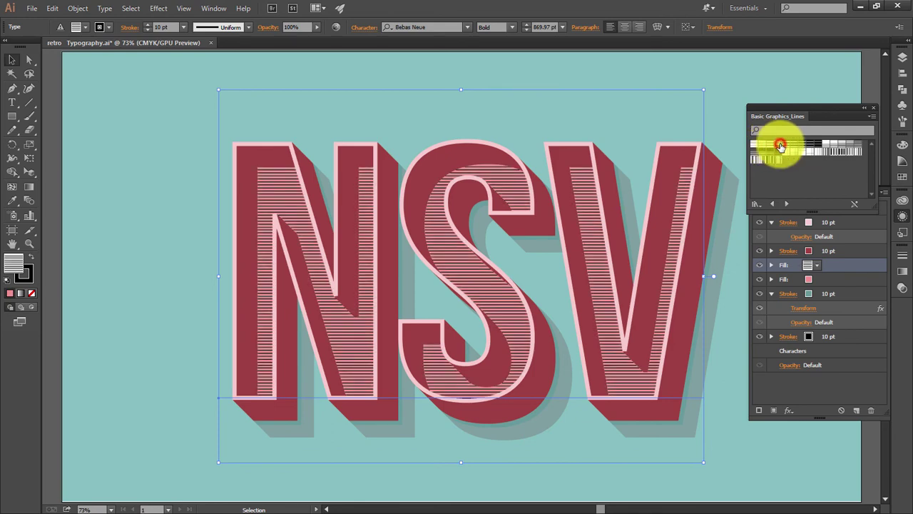
click(781, 147)
click(786, 146)
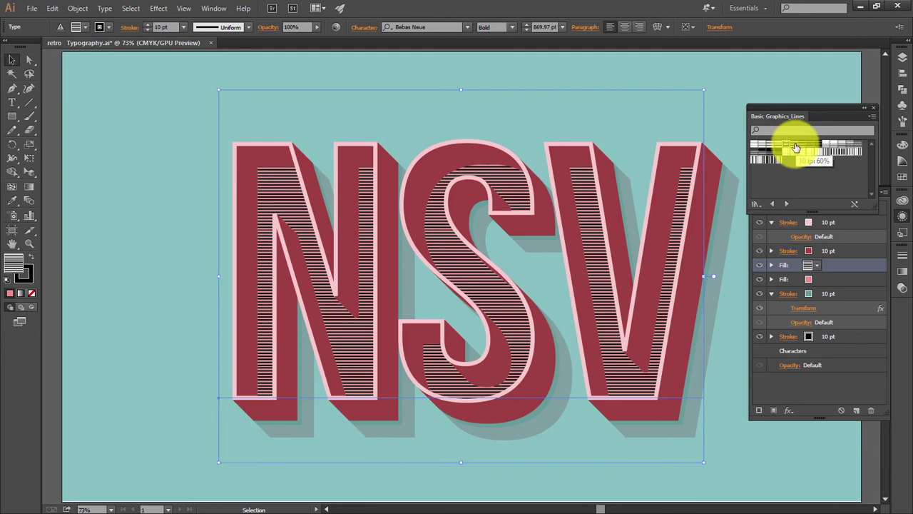
click(782, 145)
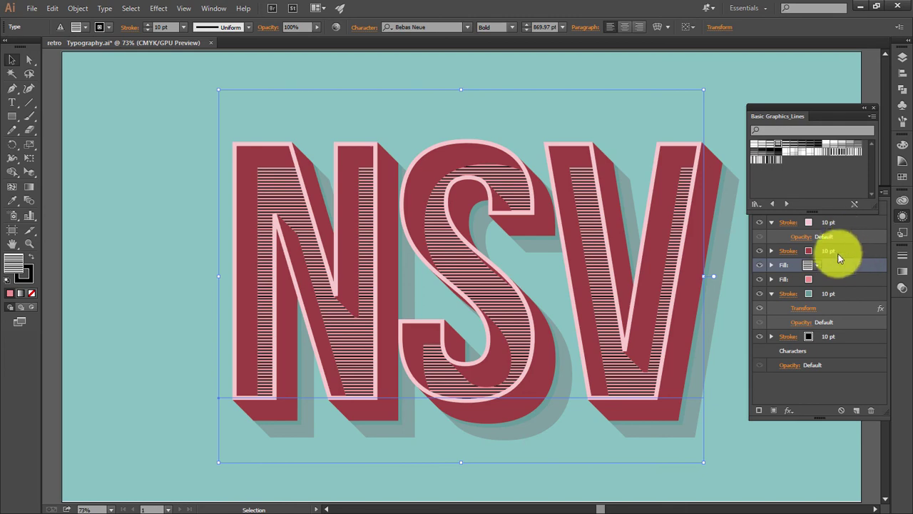
click(771, 265)
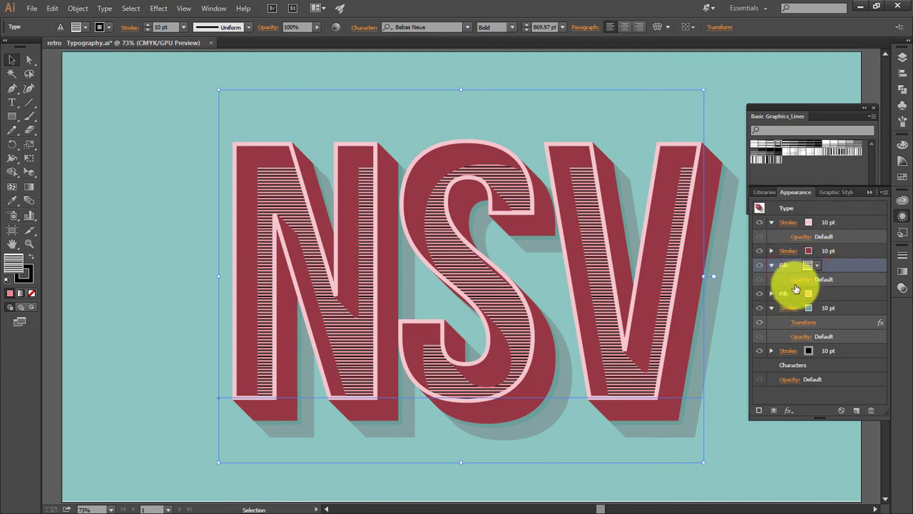
Step: Lower the pattern fill's opacity to about 26% and close the Transparency, library and Appearance panels
click(794, 279)
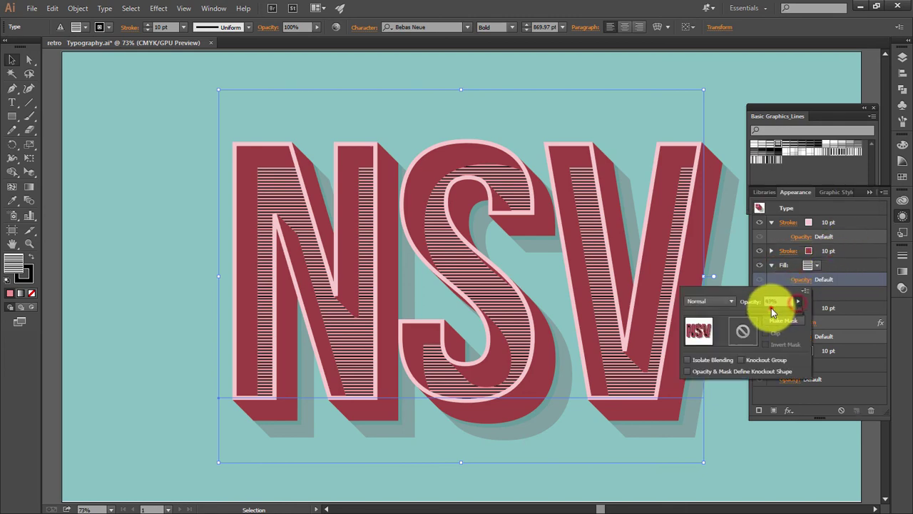
drag(772, 312, 759, 317)
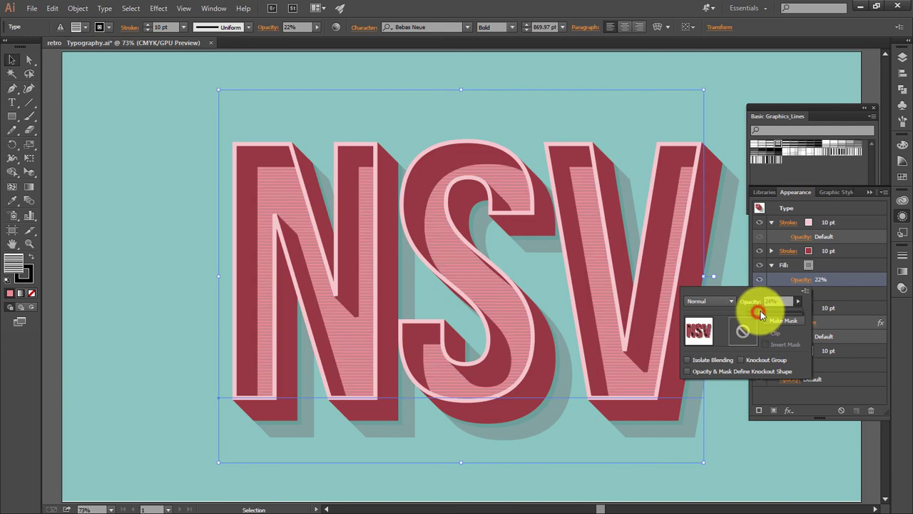
click(865, 115)
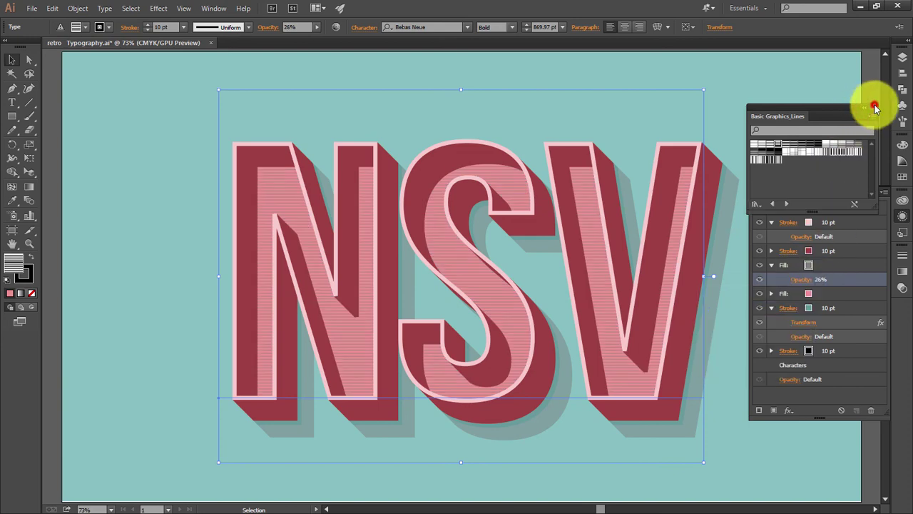
click(873, 108)
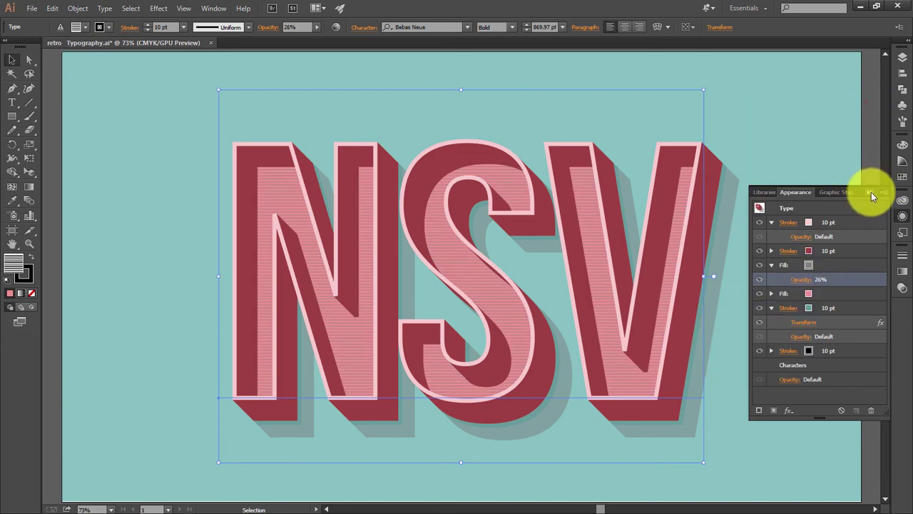
click(871, 192)
click(651, 215)
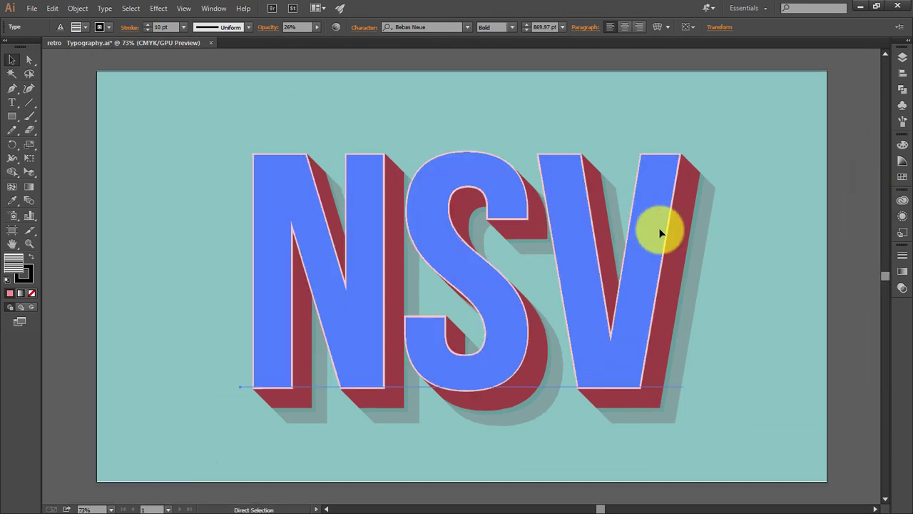
Step: Zoom out, shrink the NSV lettering and place a copy beneath it
key(ctrl+minus)
key(ctrl+minus)
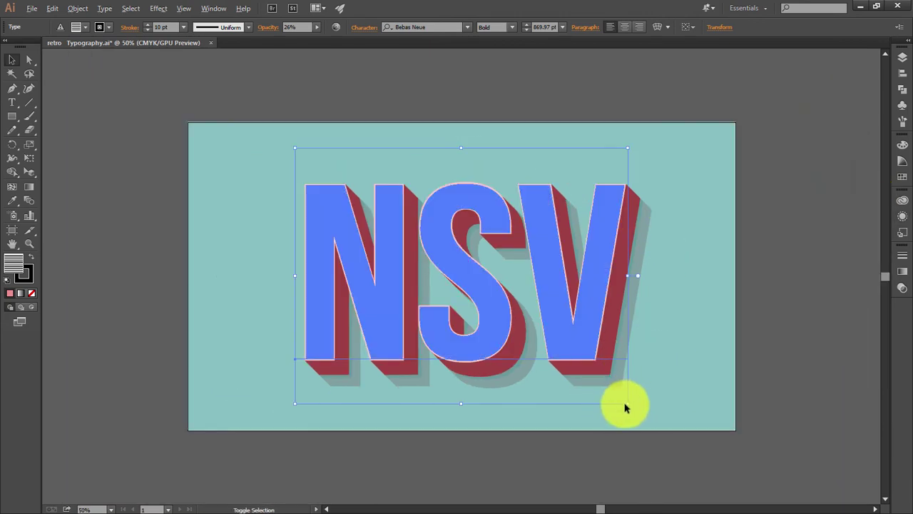
drag(627, 405, 547, 341)
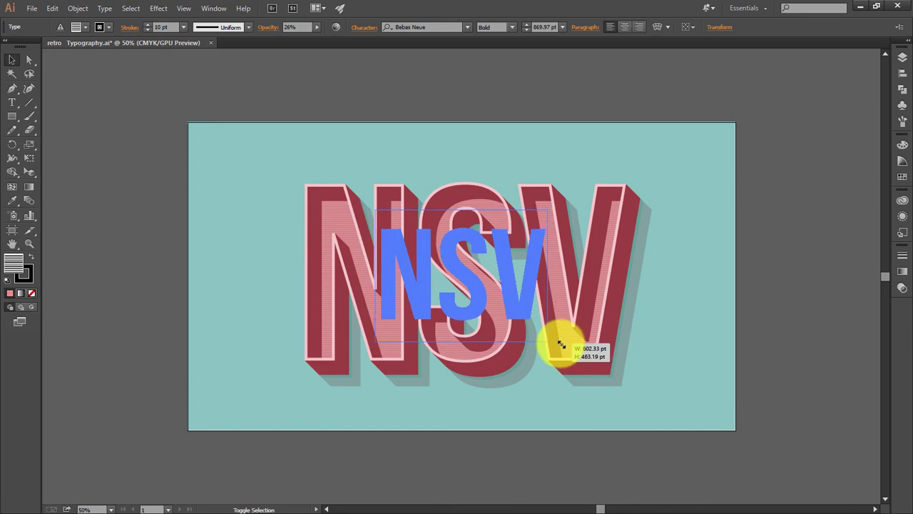
mouse_move(484, 291)
mouse_down()
mouse_move(484, 242)
mouse_move(466, 365)
mouse_up()
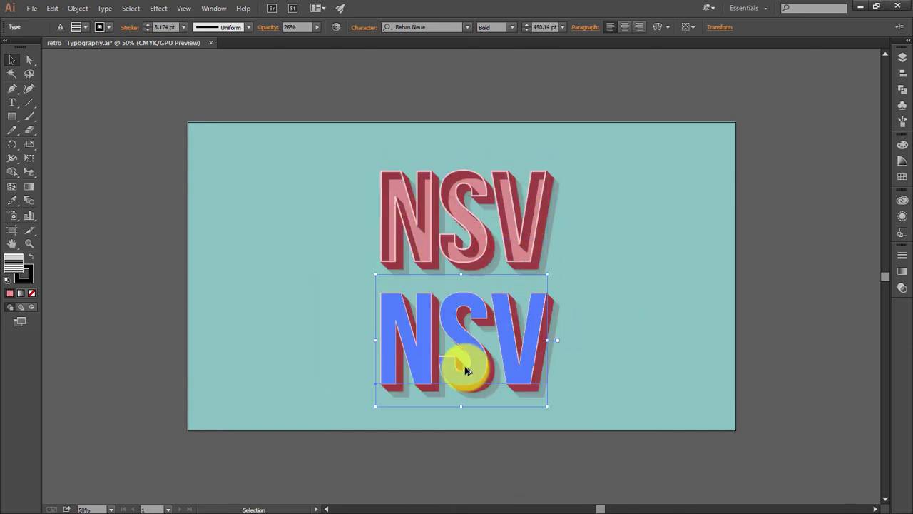
Step: Retype the lower copy as 'DESIGNER' and centre it under NSV
key(t)
drag(377, 361, 593, 374)
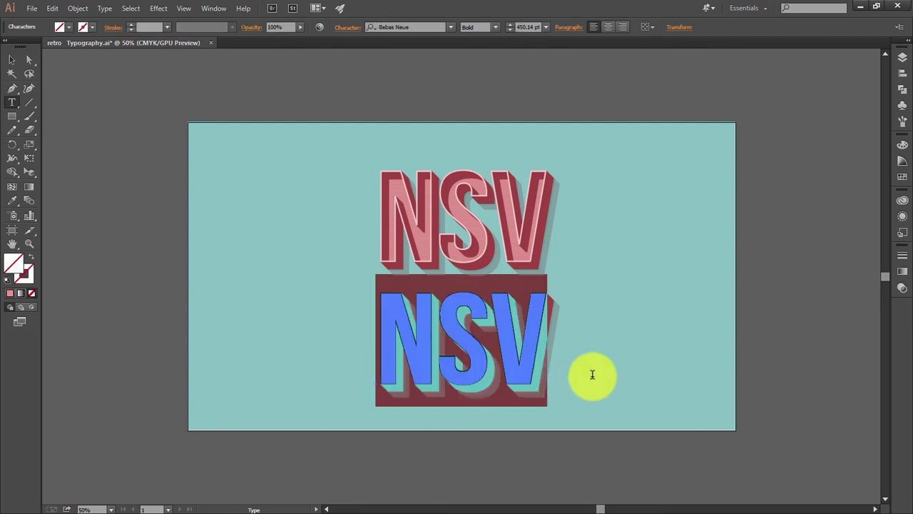
text(DES)
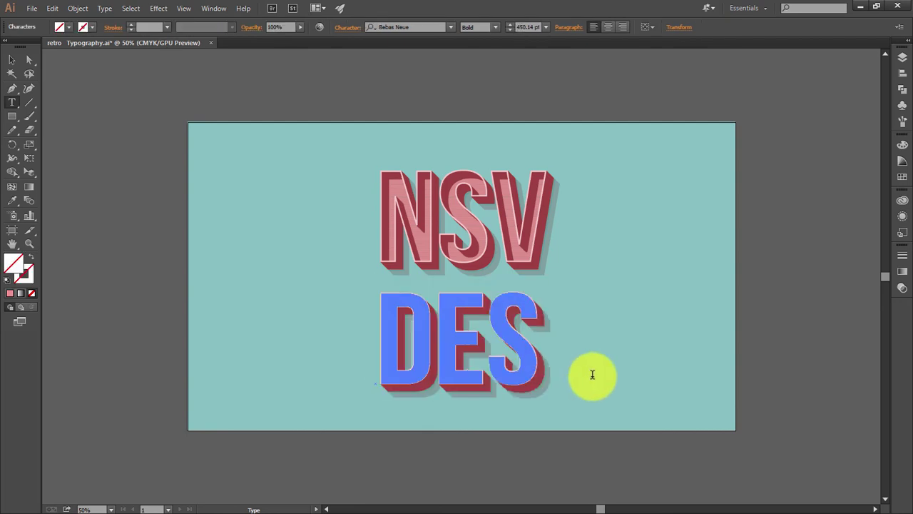
text(IGNER)
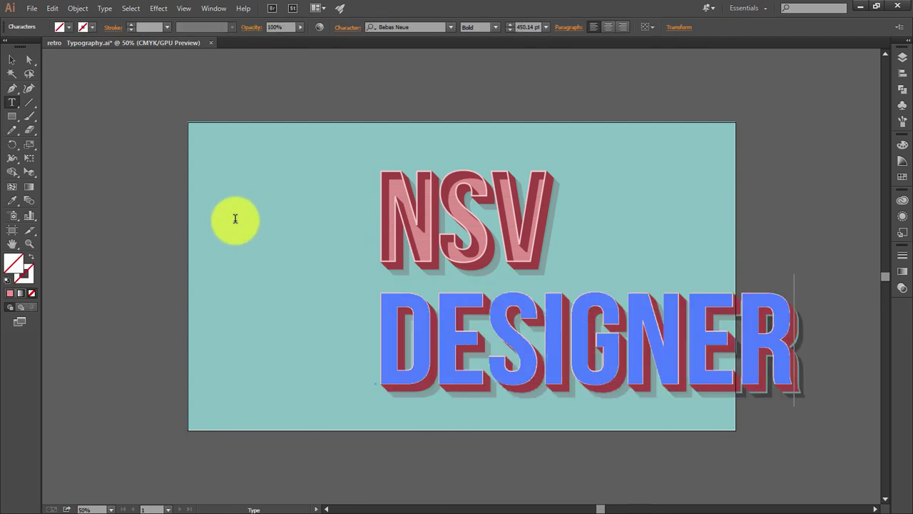
click(12, 59)
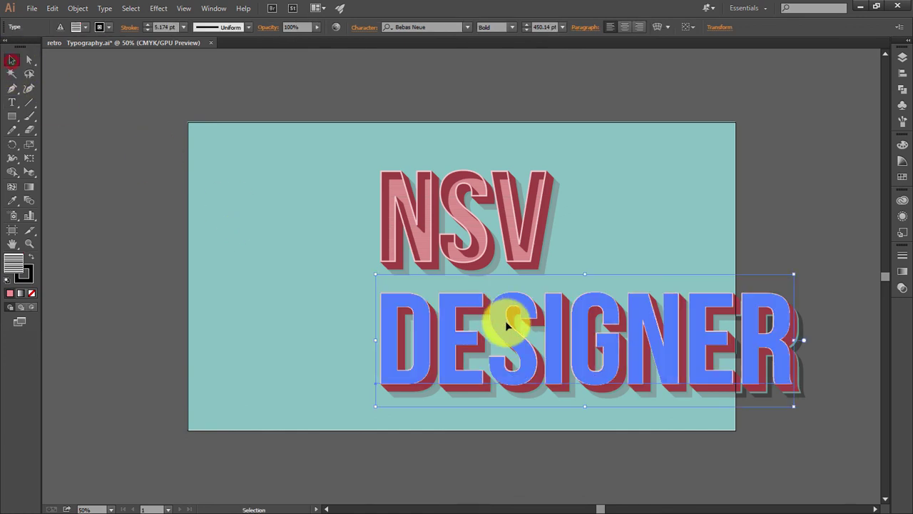
drag(506, 324, 422, 330)
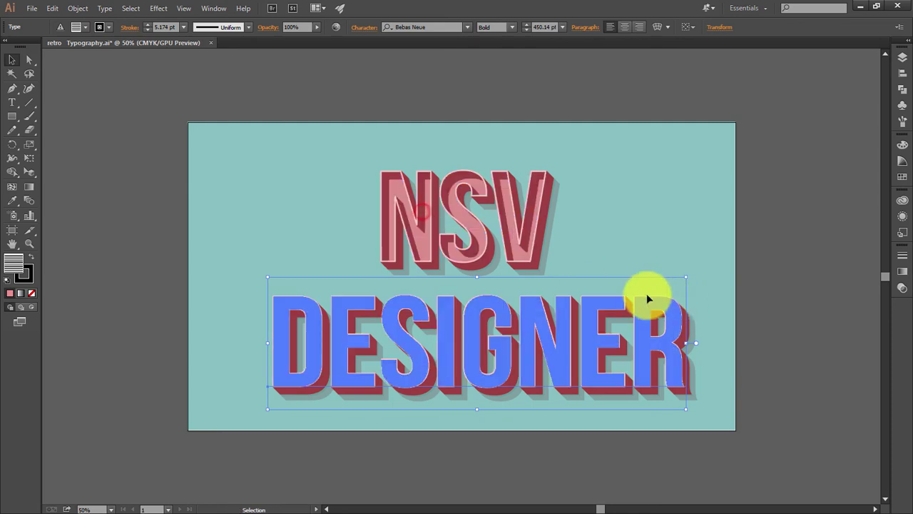
drag(378, 151, 526, 340)
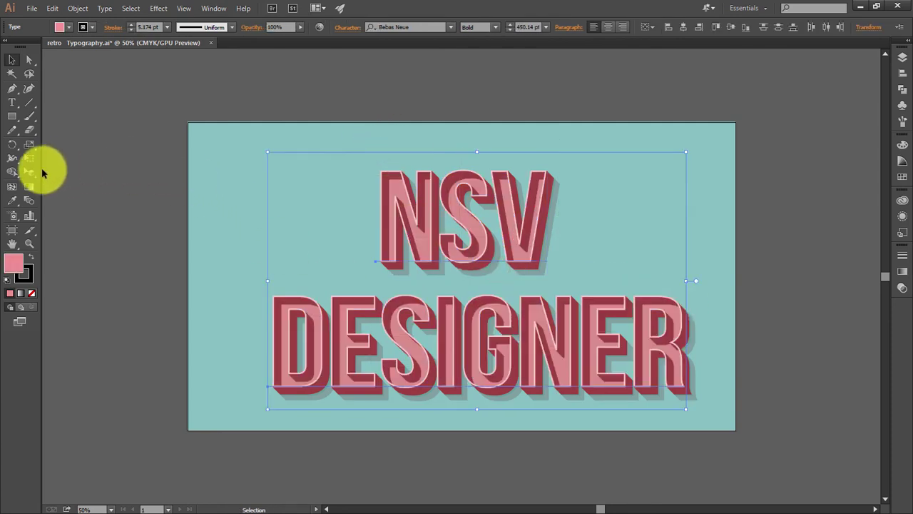
Step: Shear both lines with Free Transform so the lettering rises to the right
click(30, 158)
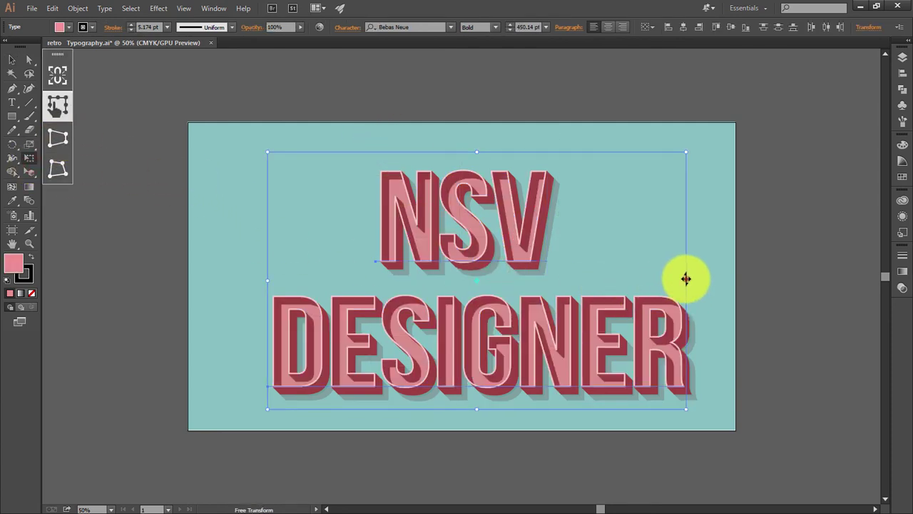
drag(685, 279, 682, 244)
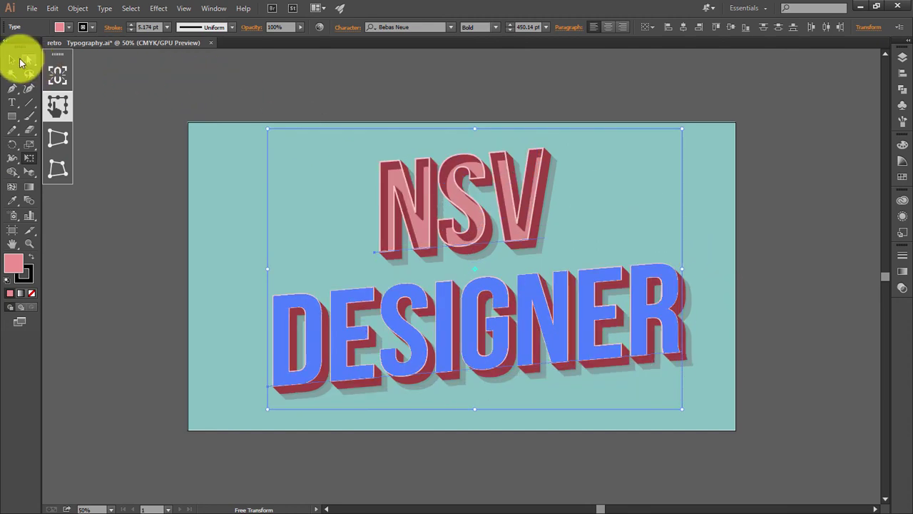
click(20, 62)
click(267, 238)
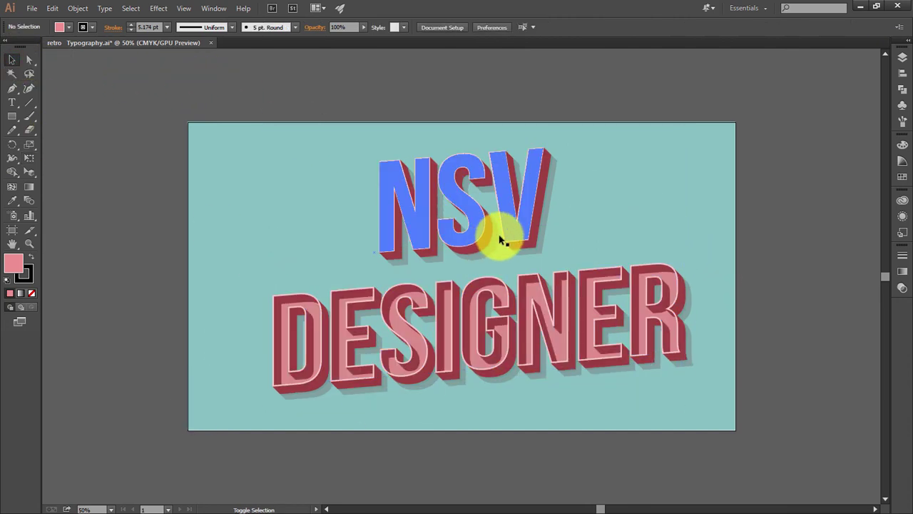
Step: Move NSV and DESIGNER together down about 60 pt and nudge them into centre on the background
click(502, 241)
shift+click(550, 336)
drag(550, 337, 550, 360)
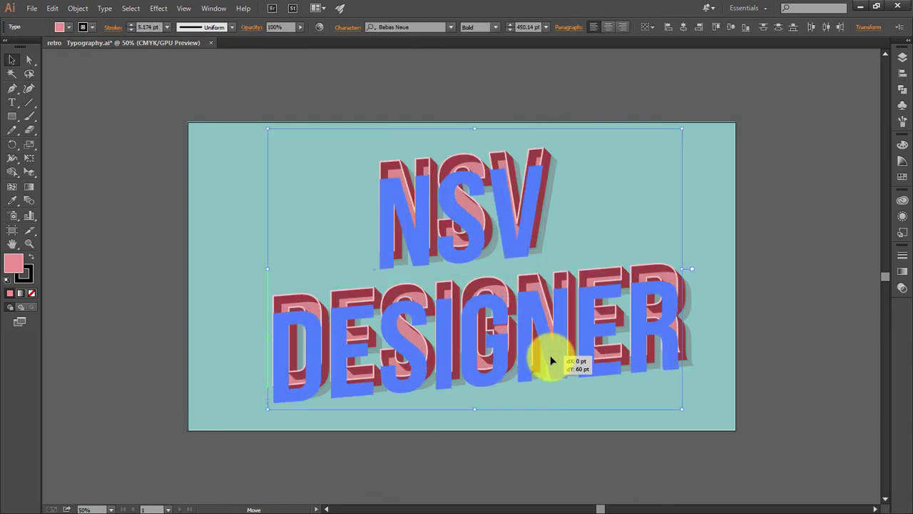
click(841, 296)
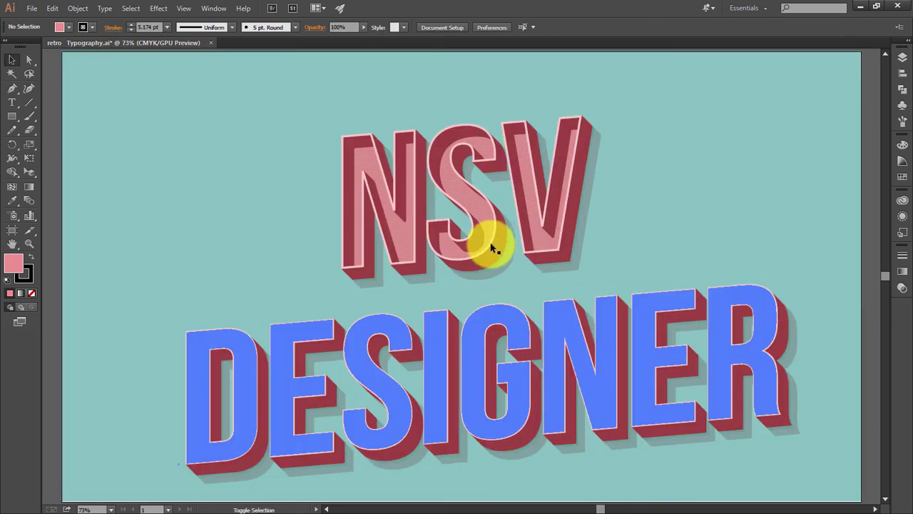
click(490, 241)
shift+click(482, 381)
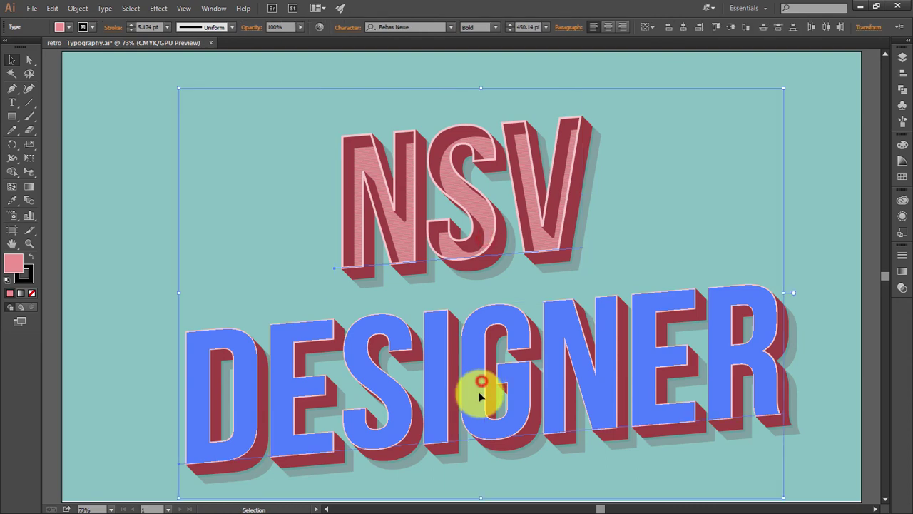
drag(480, 394, 476, 386)
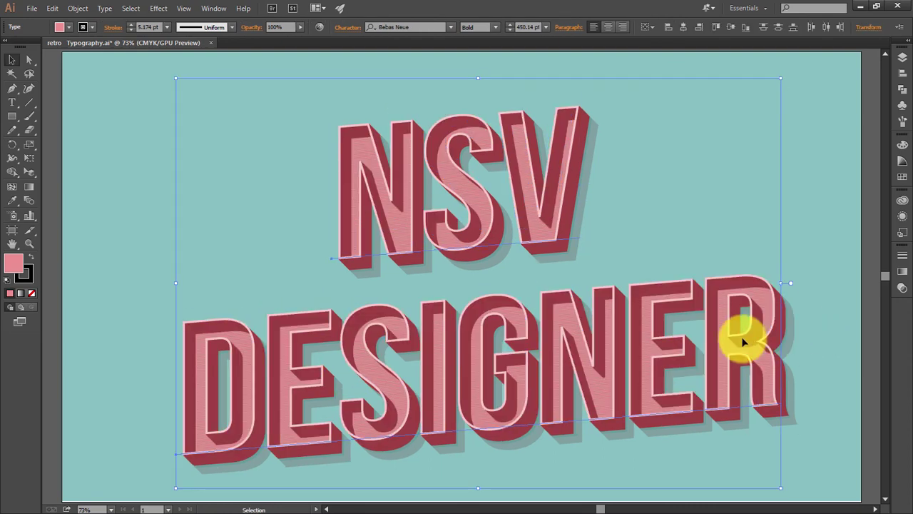
drag(743, 342, 798, 307)
click(798, 309)
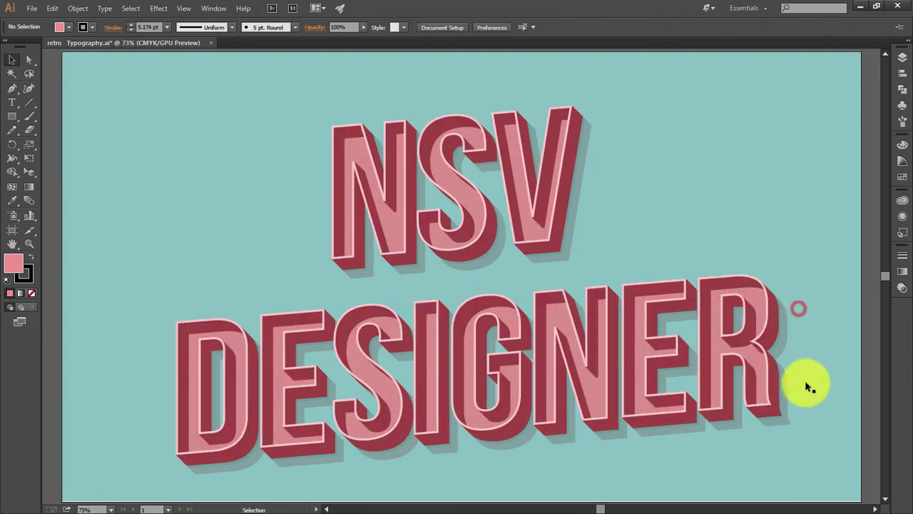
click(359, 248)
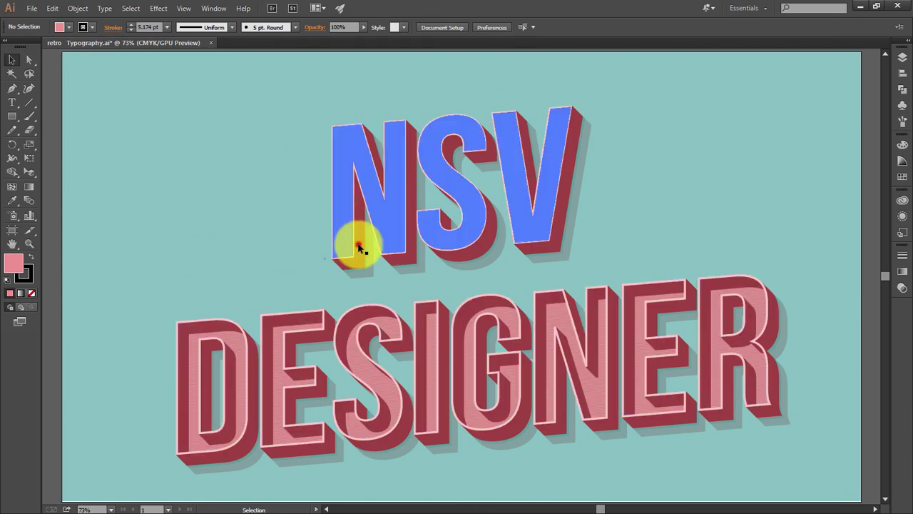
shift+click(389, 343)
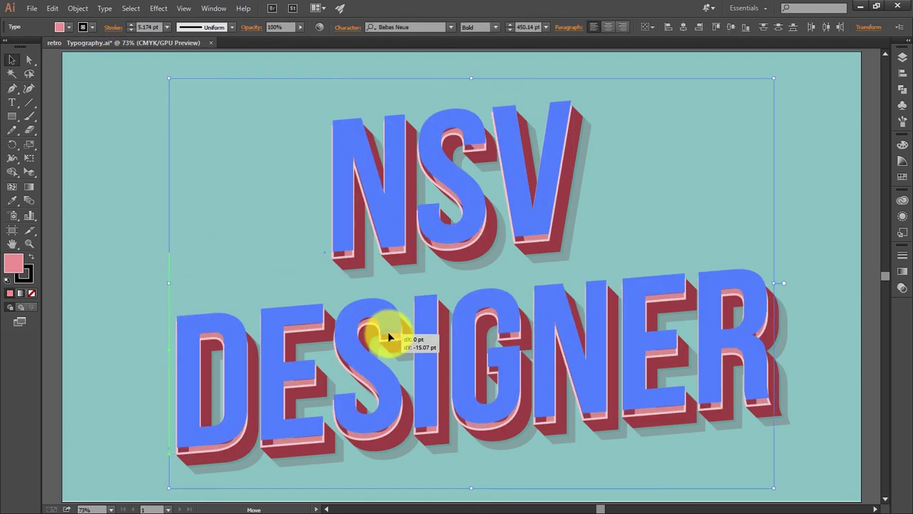
drag(390, 342, 386, 337)
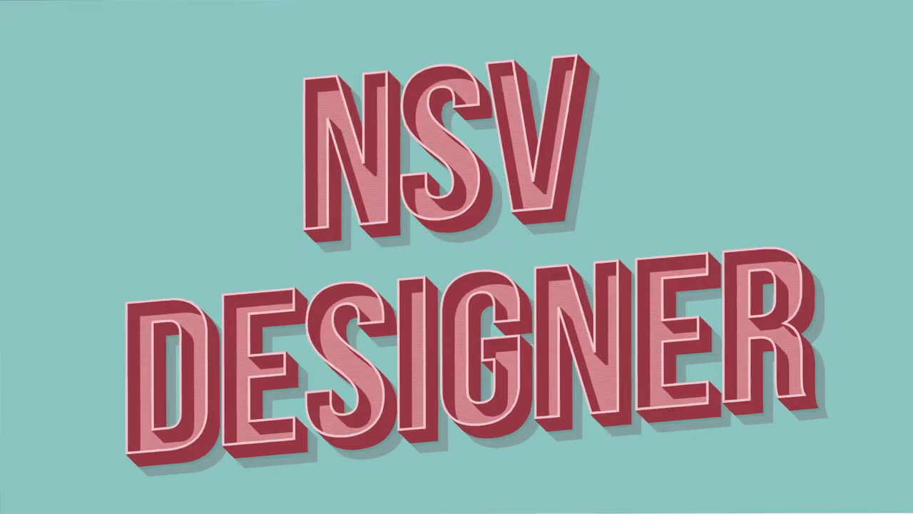